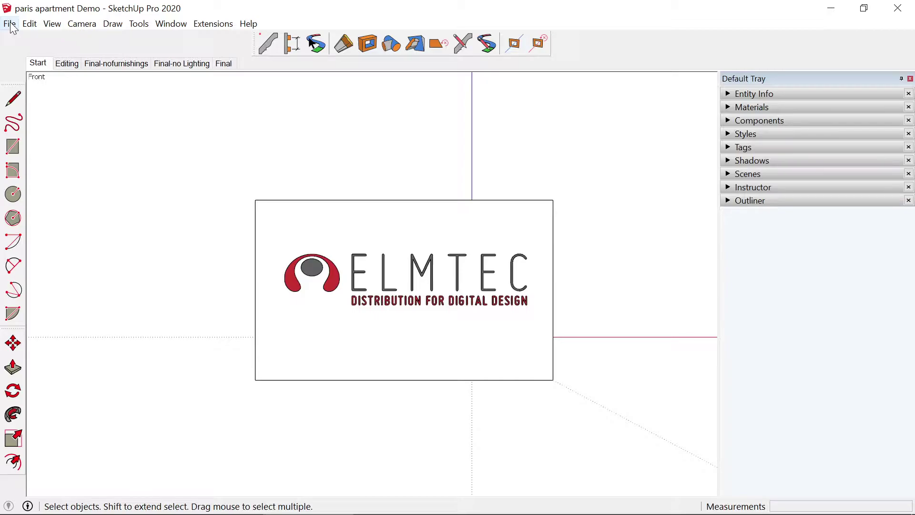
- Show the Profile Builder dialog with ParisienCoving loaded and switch to the Editing scene
click(268, 43)
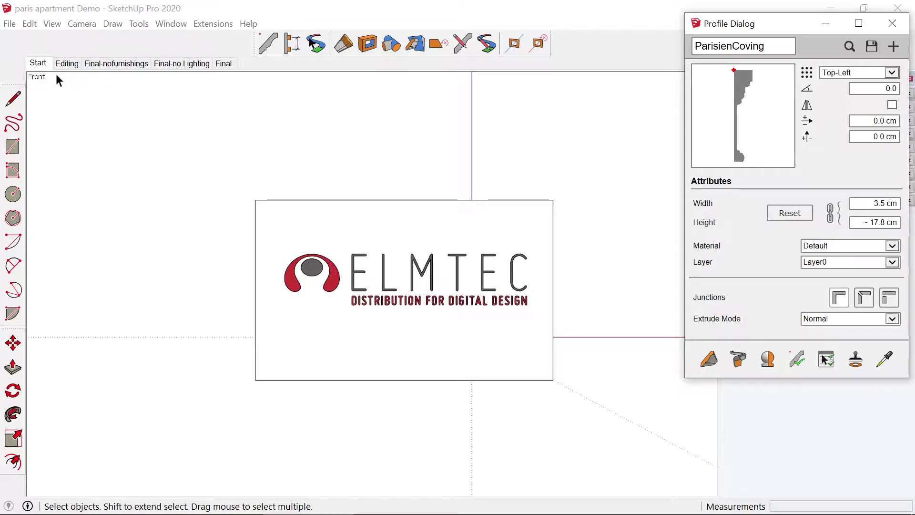
click(68, 67)
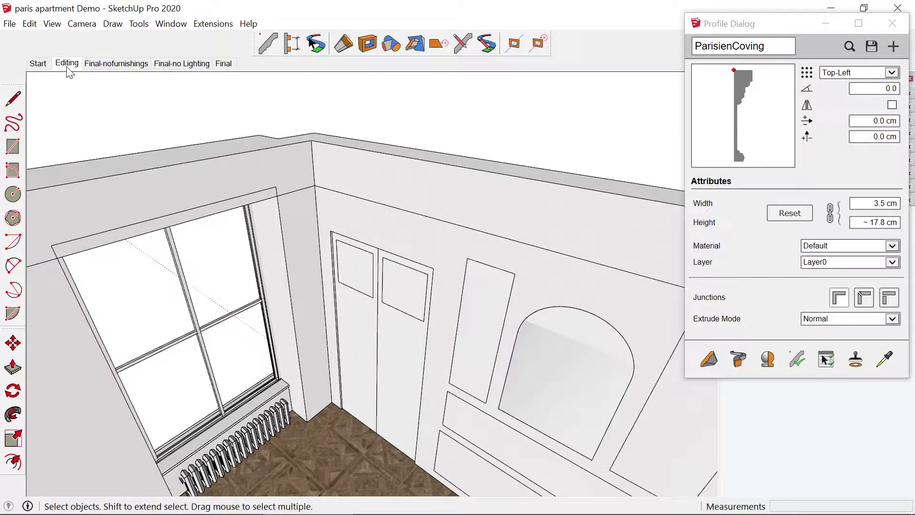
scroll(296, 138, up, 5)
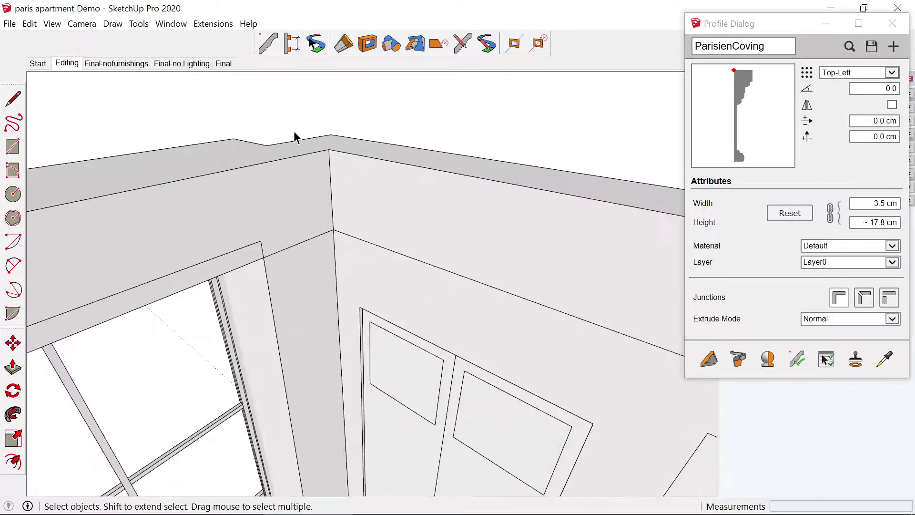
key(l)
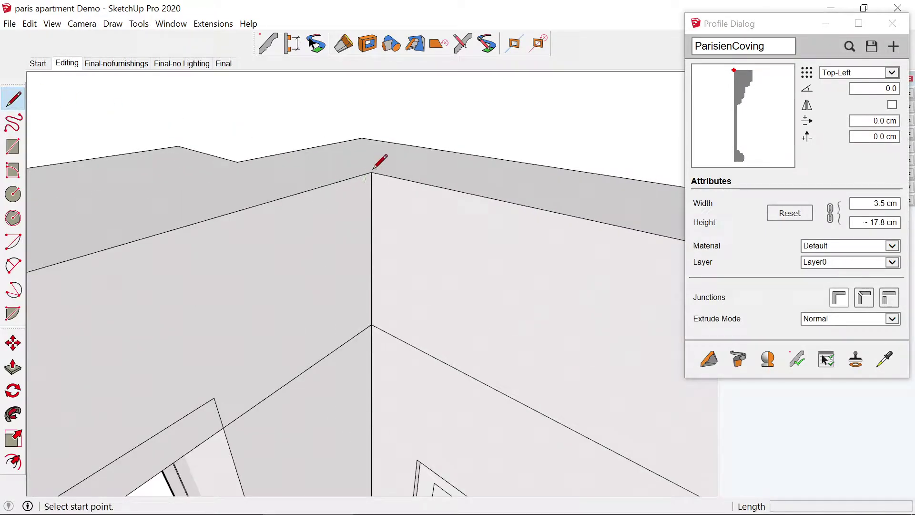
click(372, 176)
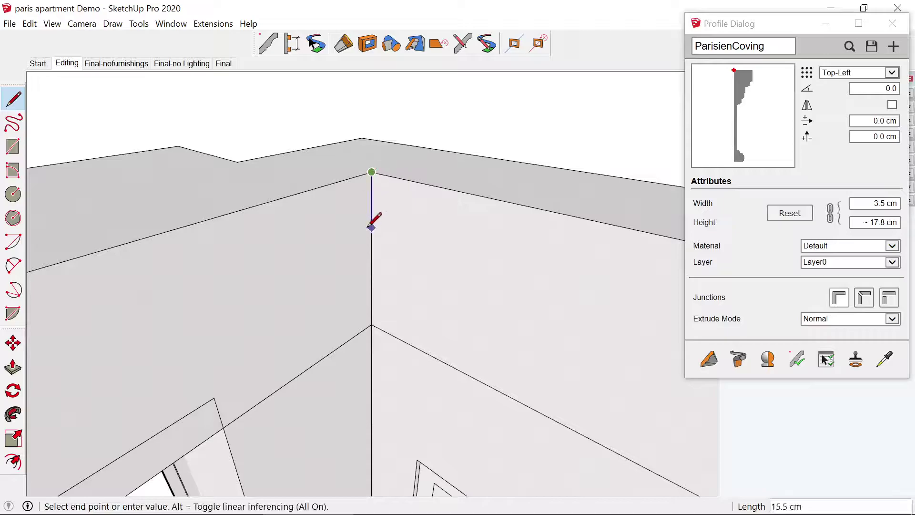
click(372, 233)
click(306, 191)
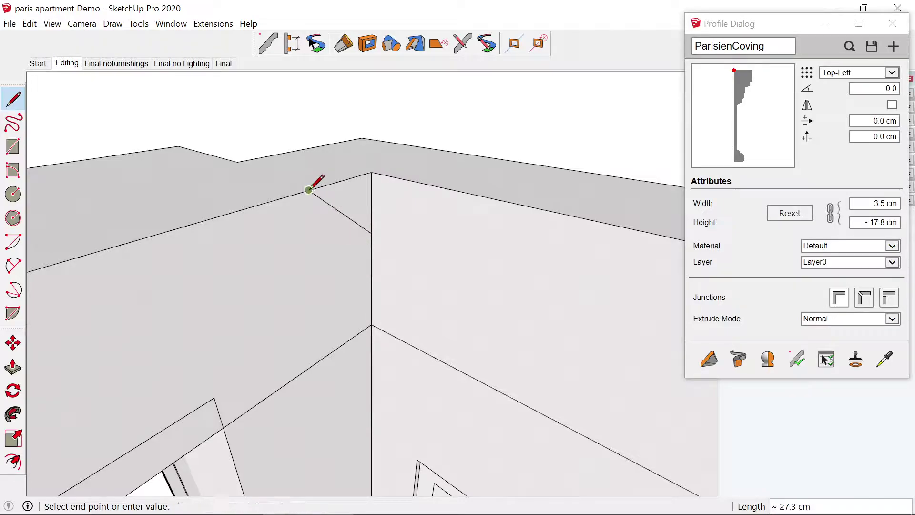
click(372, 172)
click(371, 172)
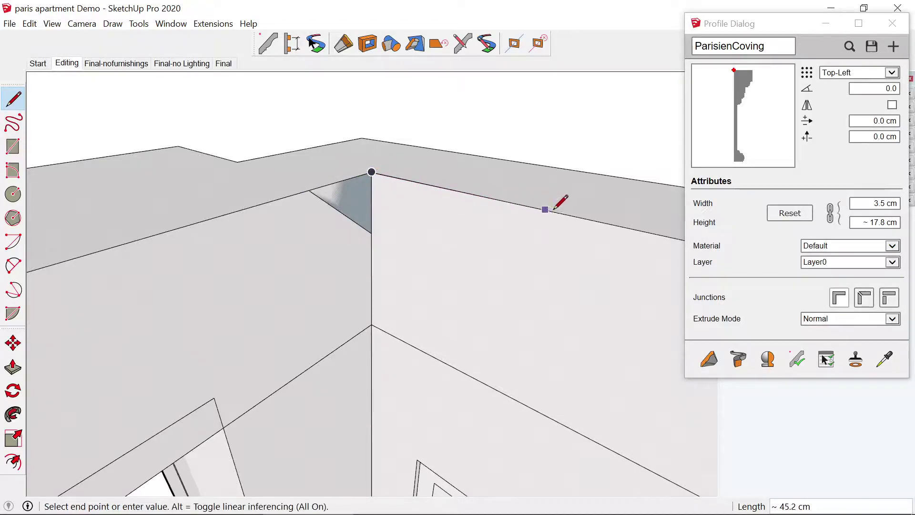
click(575, 216)
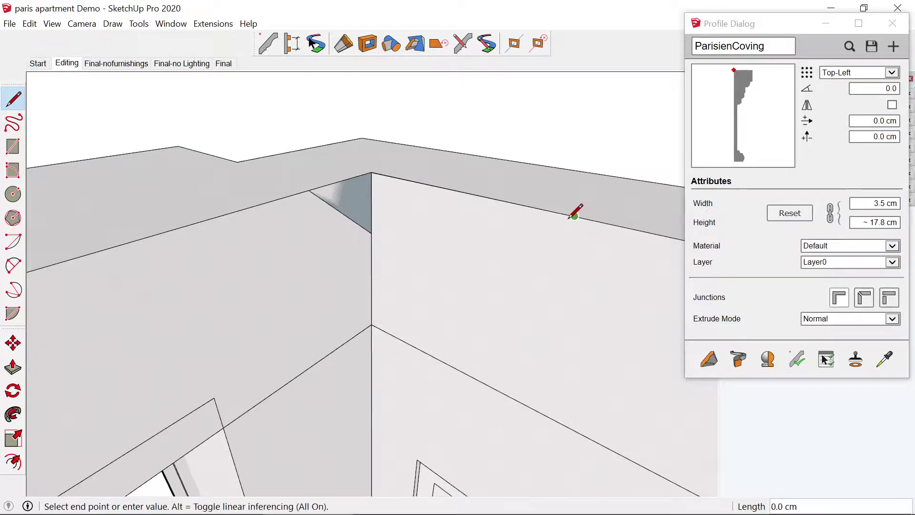
key(space)
click(561, 215)
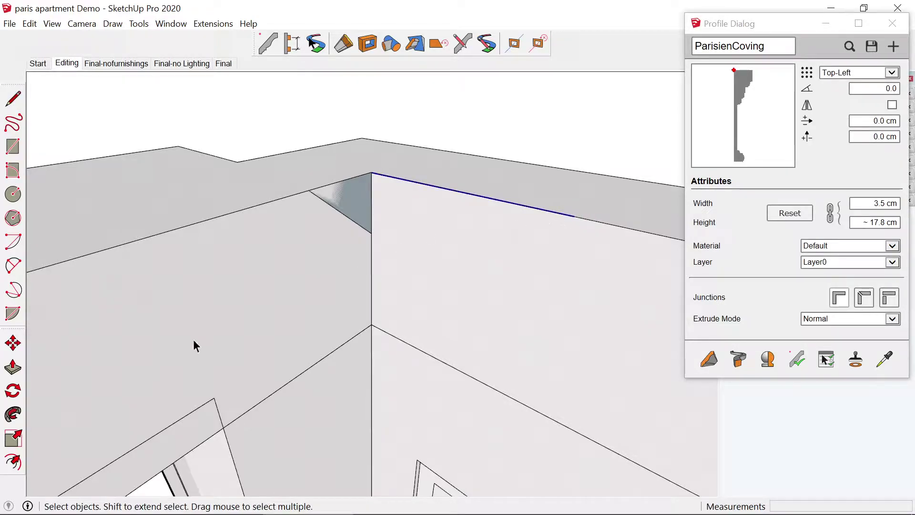
click(13, 414)
click(379, 206)
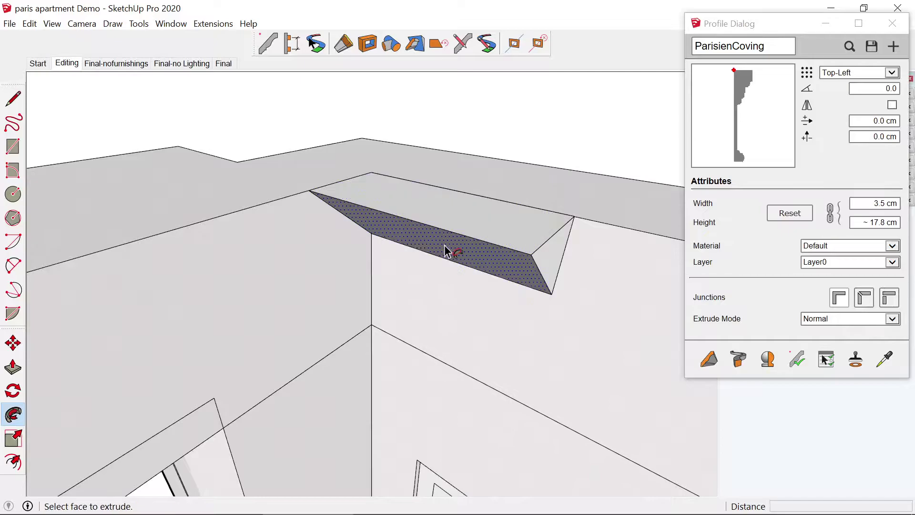
middle_drag(446, 251, 408, 199)
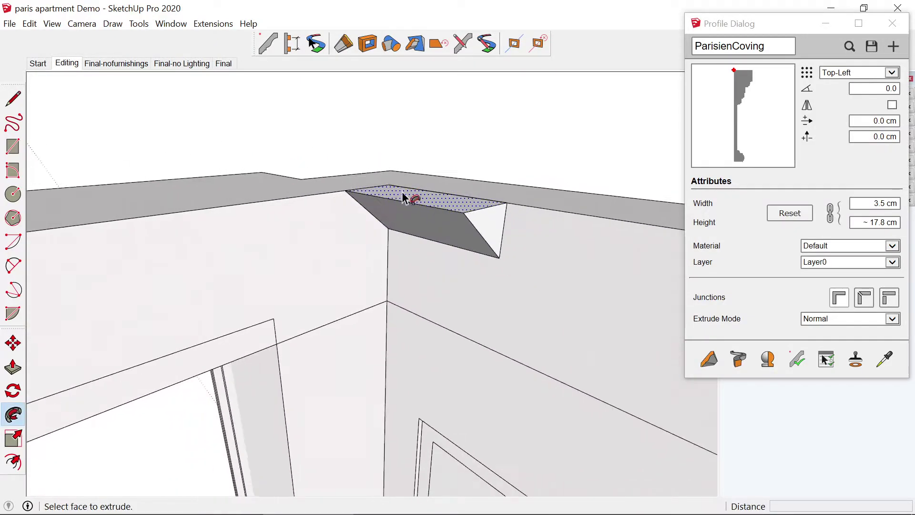
click(478, 219)
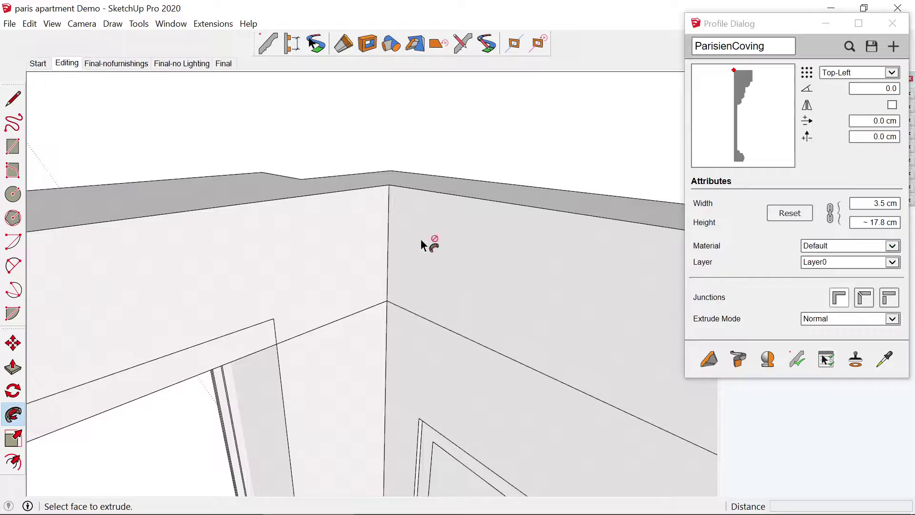
middle_drag(494, 192, 476, 248)
- Build ParisienCoving moulding along a path through the four ceiling cornice corners
click(708, 358)
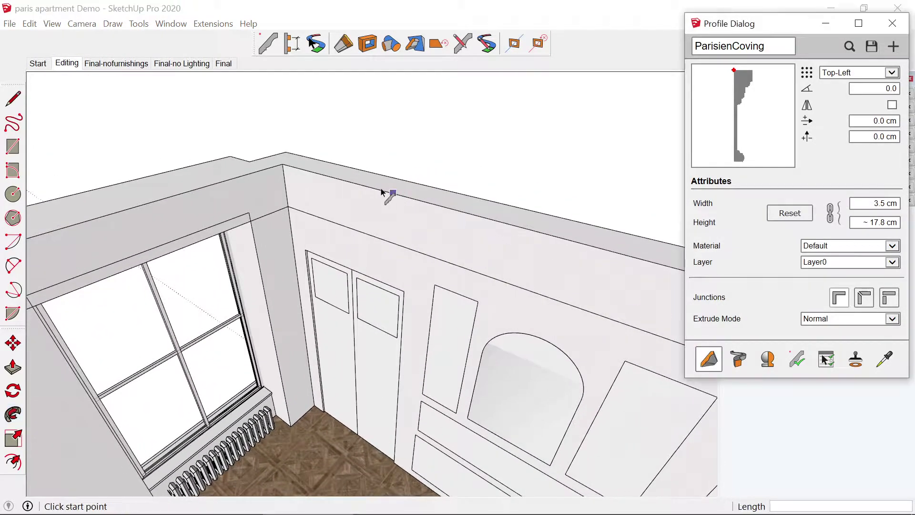
click(285, 155)
scroll(288, 162, down, 1)
scroll(286, 157, down, 3)
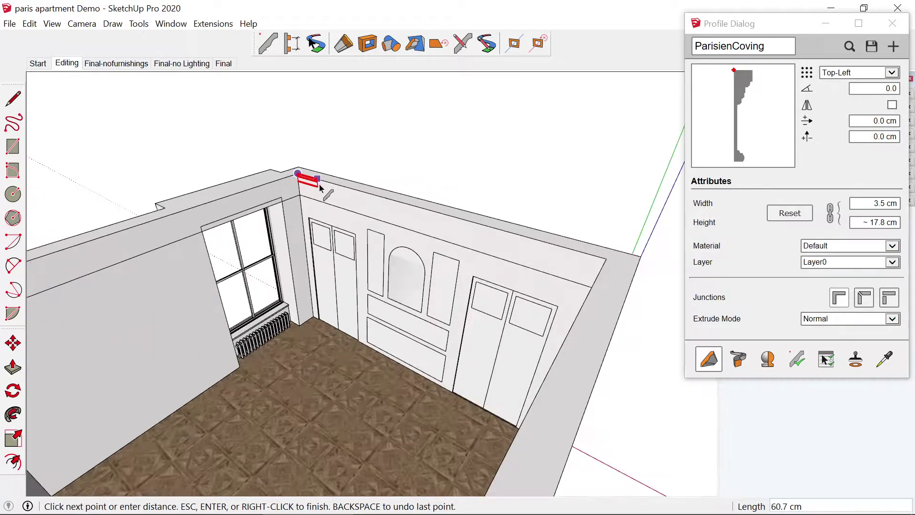
click(537, 242)
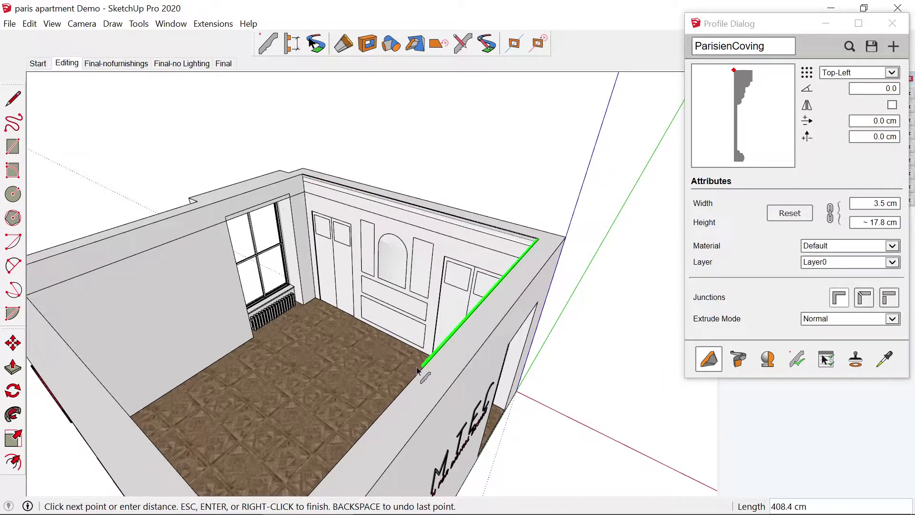
middle_drag(418, 378, 367, 409)
click(339, 448)
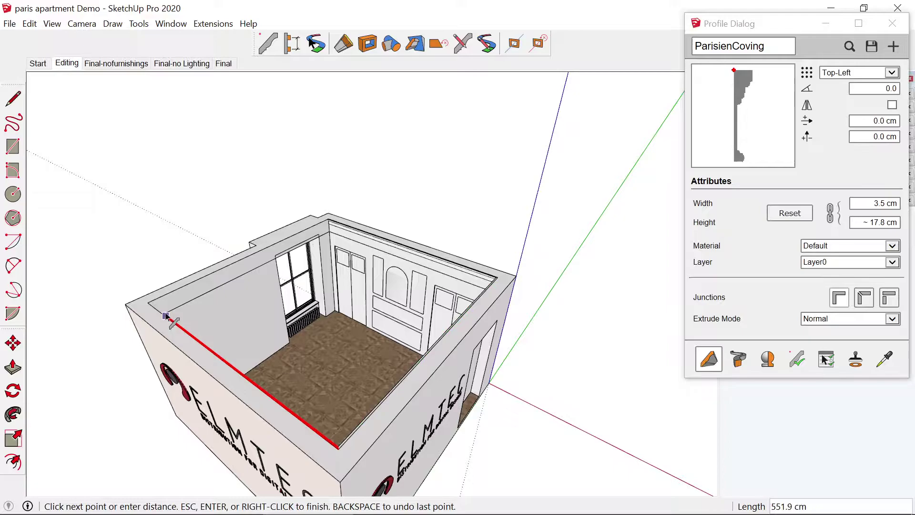
click(151, 303)
double_click(328, 221)
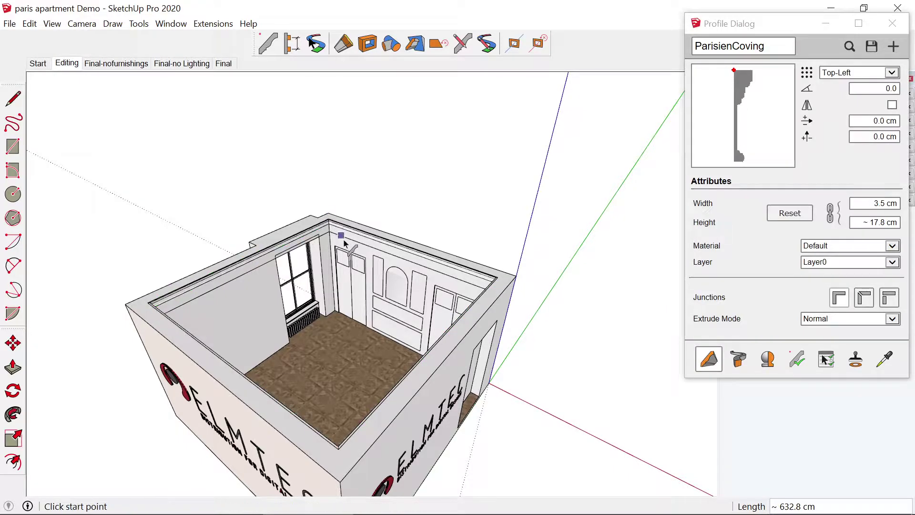
scroll(328, 221, up, 5)
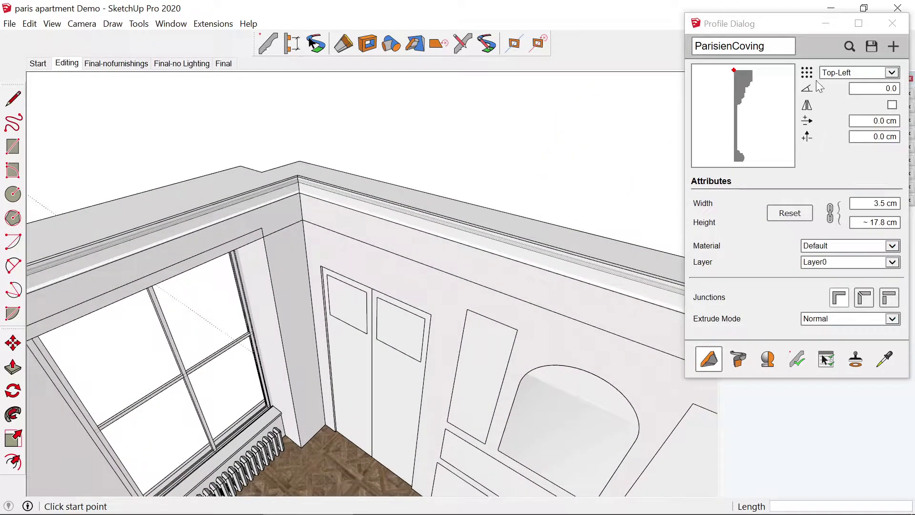
- Pick the ParisienPanelTL profile and trace its moulding path around all the walls
click(849, 46)
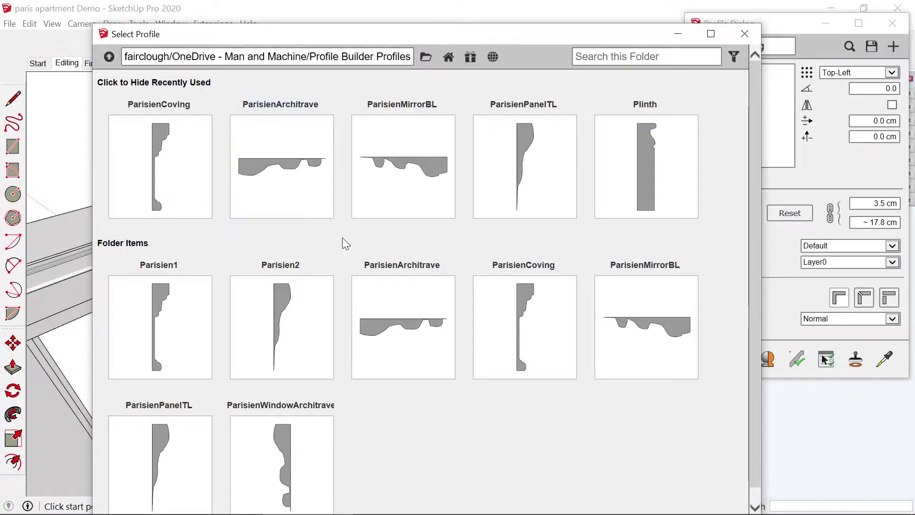
click(543, 124)
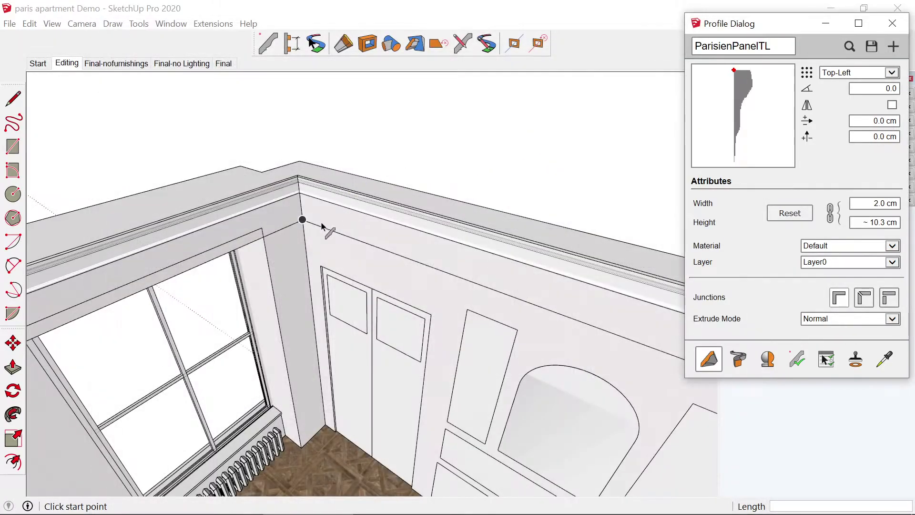
click(321, 224)
scroll(312, 226, down, 3)
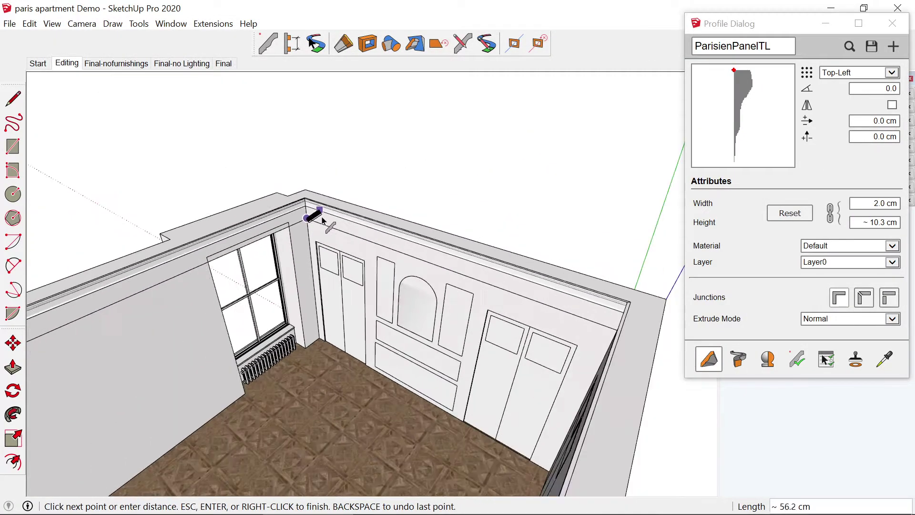
click(615, 332)
middle_drag(436, 321, 735, 284)
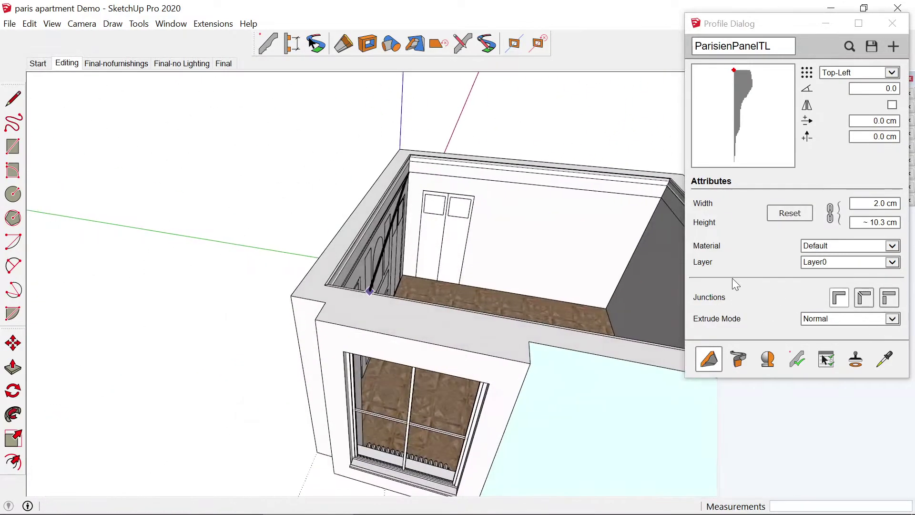
middle_drag(316, 229, 702, 262)
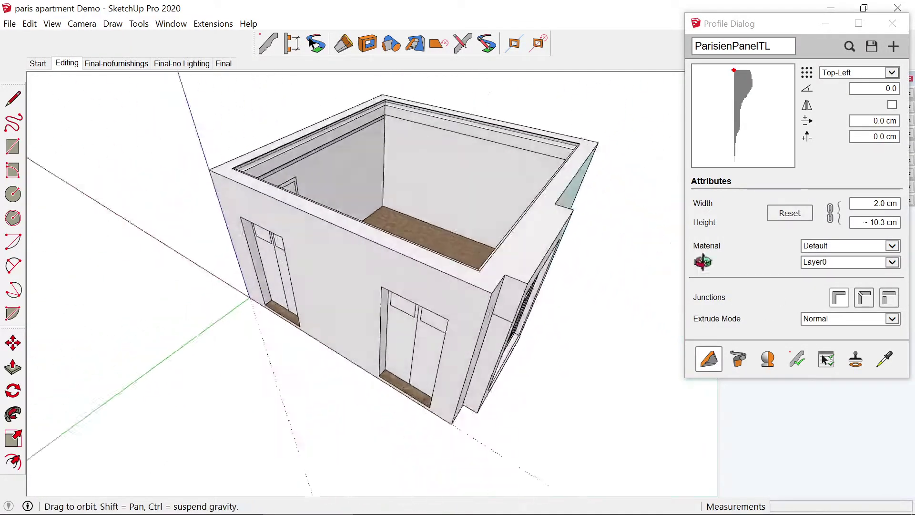
scroll(378, 92, up, 3)
scroll(449, 102, up, 3)
middle_drag(450, 102, 576, 97)
key(Return)
key(space)
- Return to the Editing scene and pick up the ceiling coving's 3.5 x 17.8 cm ParisienCoving profile
click(67, 64)
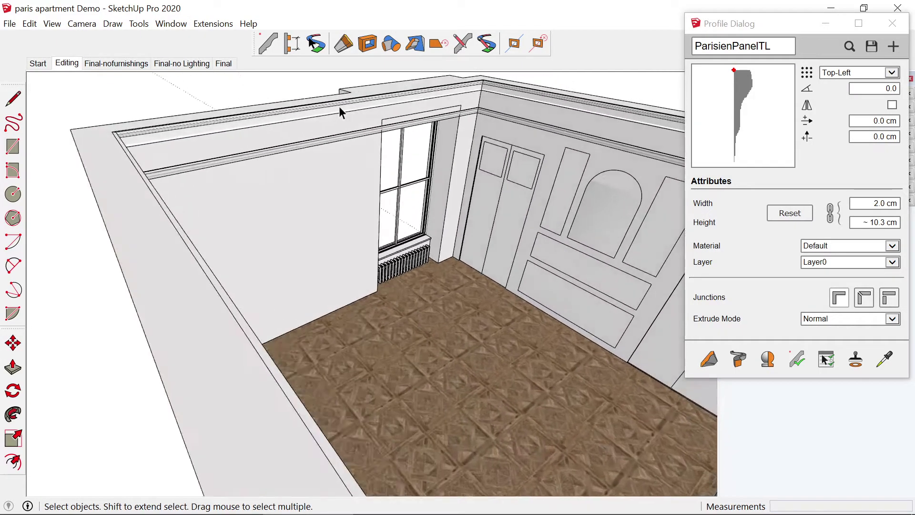
scroll(383, 108, up, 6)
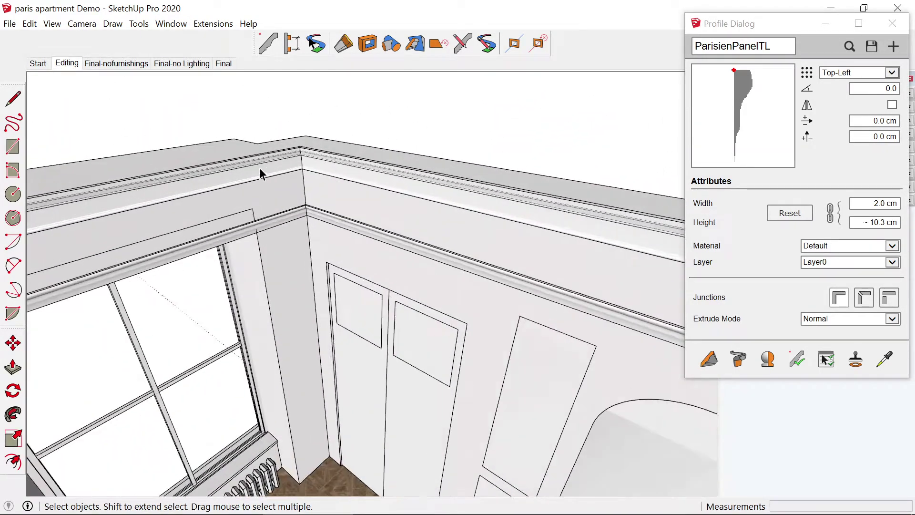
mouse_move(336, 180)
middle_down()
mouse_move(418, 127)
mouse_move(461, 163)
mouse_move(367, 184)
middle_up()
middle_drag(260, 171, 411, 210)
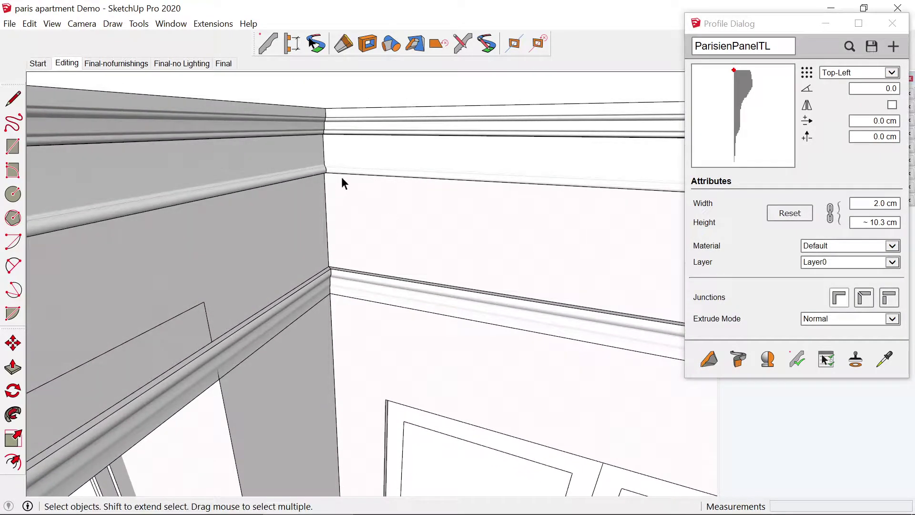
middle_drag(375, 140, 341, 175)
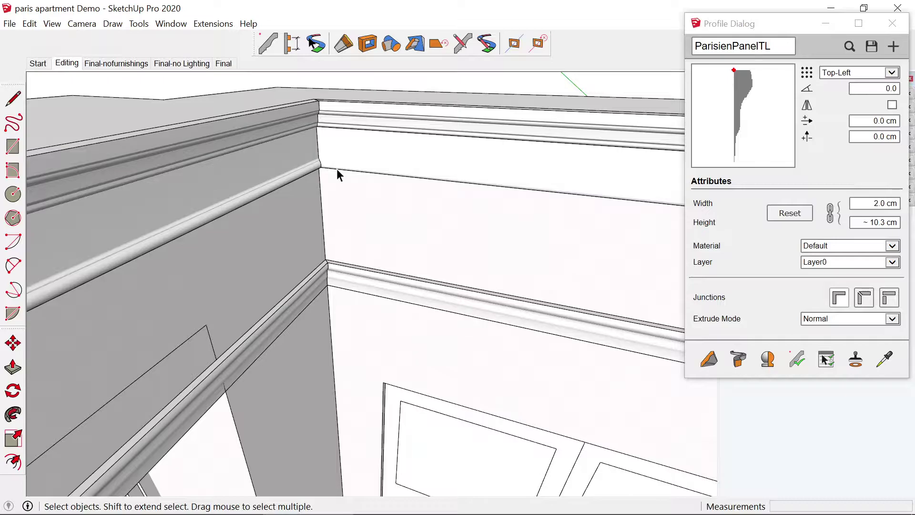
mouse_move(337, 168)
middle_down()
mouse_move(348, 201)
mouse_move(288, 137)
mouse_move(327, 130)
mouse_move(474, 171)
mouse_move(473, 155)
mouse_move(365, 162)
mouse_move(385, 170)
middle_up()
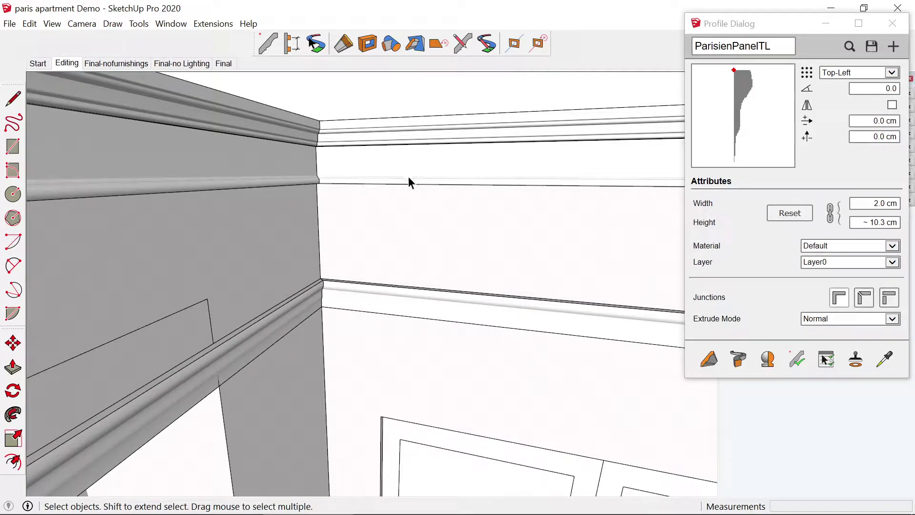
click(884, 358)
click(337, 133)
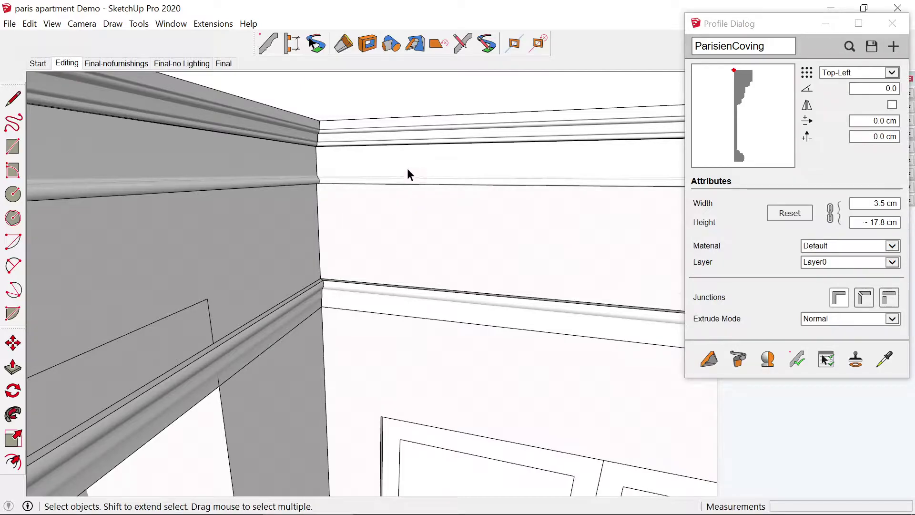
- Select the ceiling coving and open its profile shape for editing
middle_drag(409, 174, 386, 180)
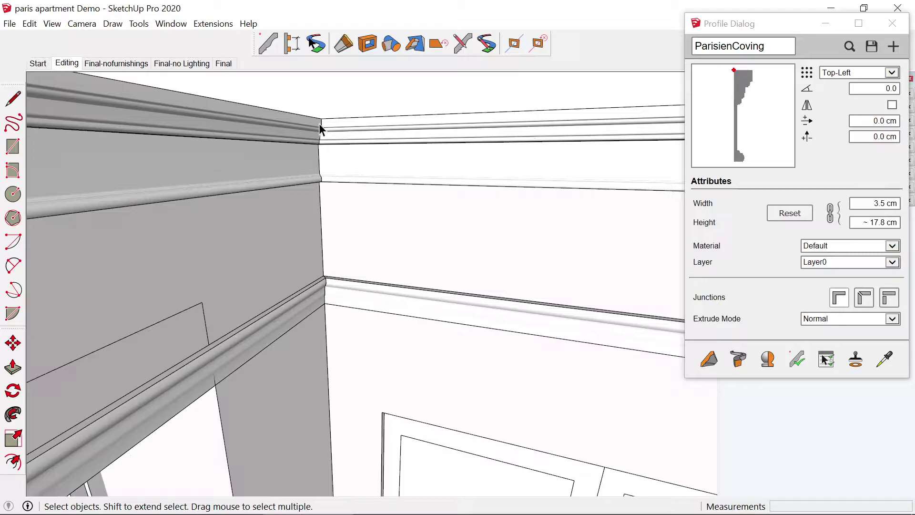
click(342, 128)
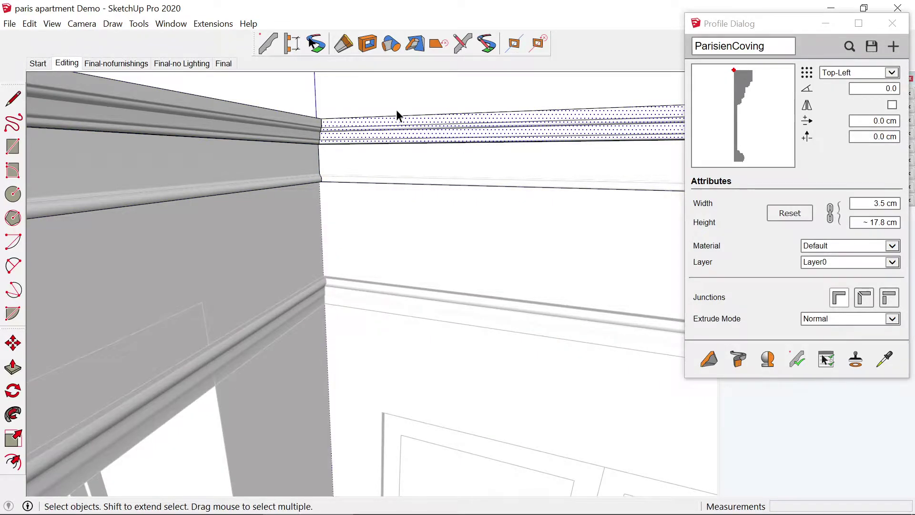
click(462, 43)
double_click(341, 120)
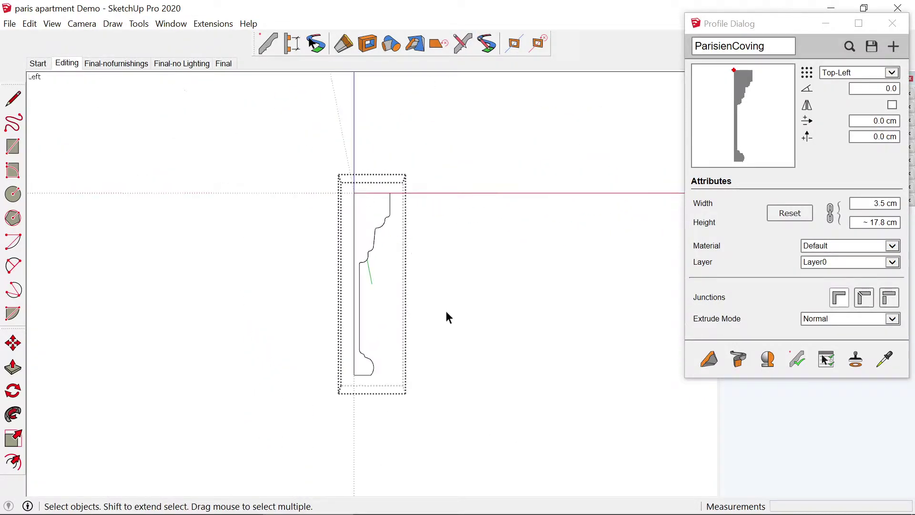
scroll(412, 327, up, 1)
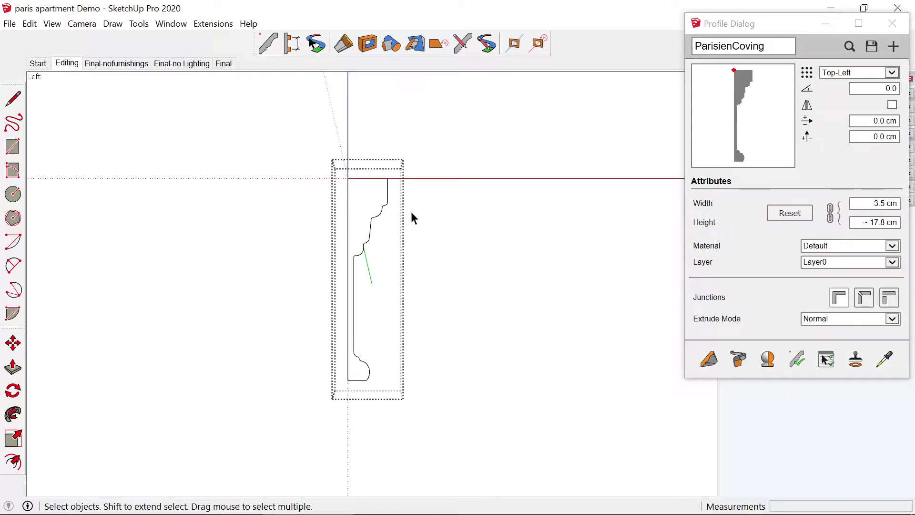
- Scale the whole profile horizontally to 3.5 times its width
key(ctrl+a)
key(s)
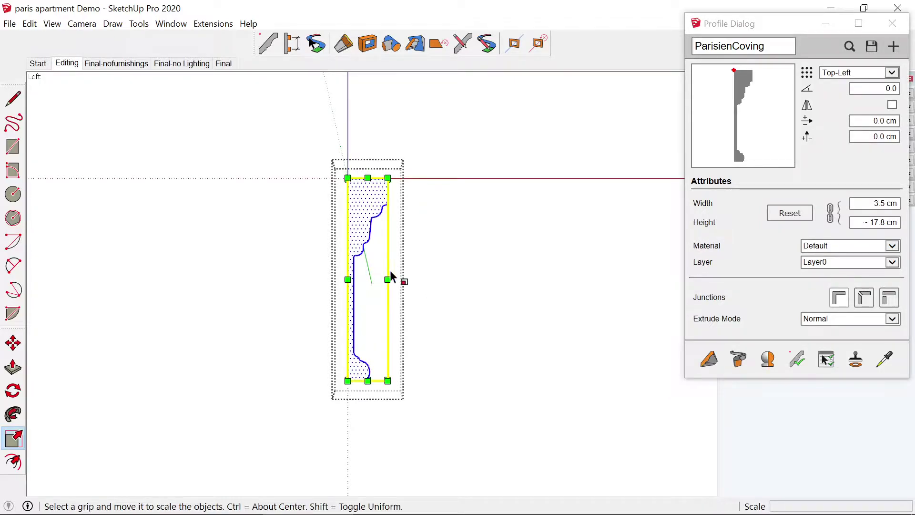
click(389, 278)
click(491, 268)
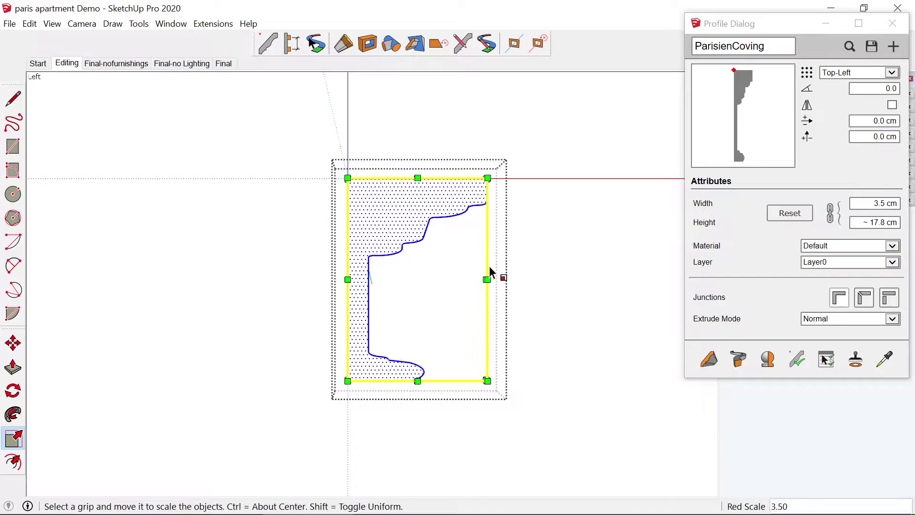
- Draw a line from the profile's inner corner to its bottom edge and erase the curved bottom
key(space)
scroll(411, 392, up, 3)
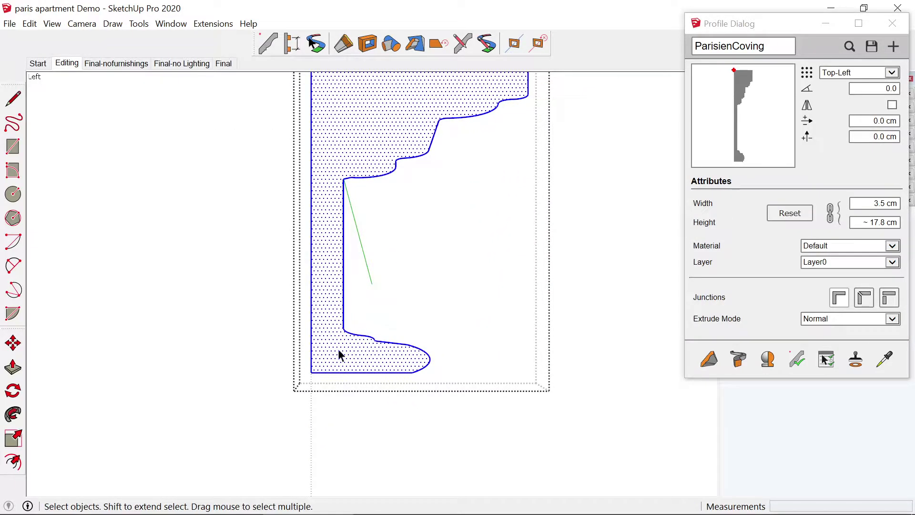
scroll(345, 324, up, 2)
key(l)
click(345, 304)
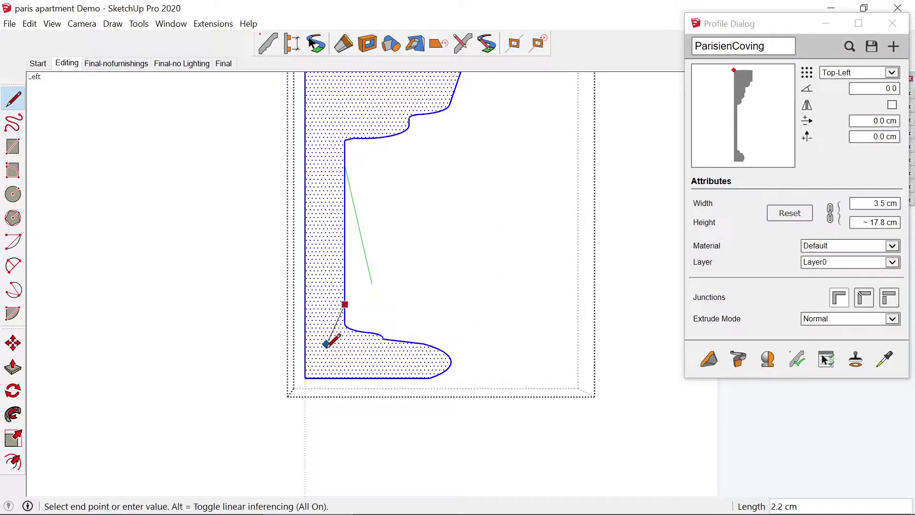
click(316, 378)
key(space)
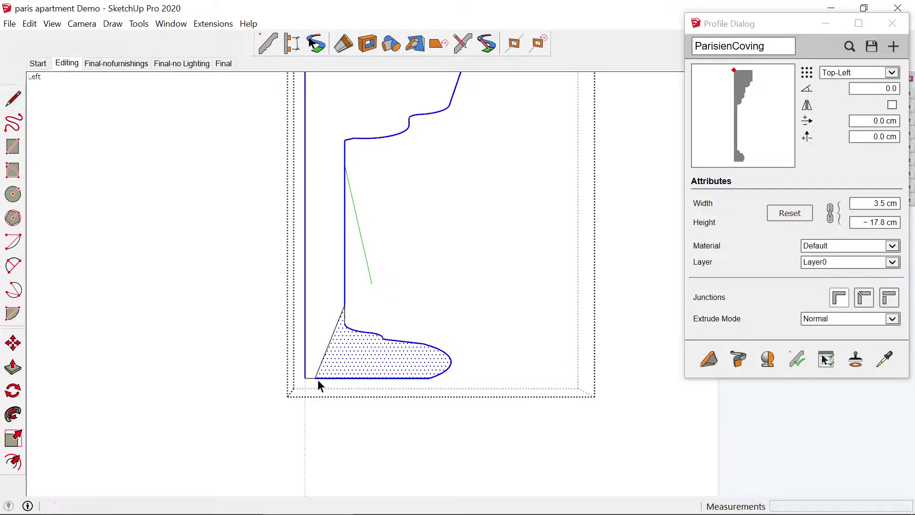
key(e)
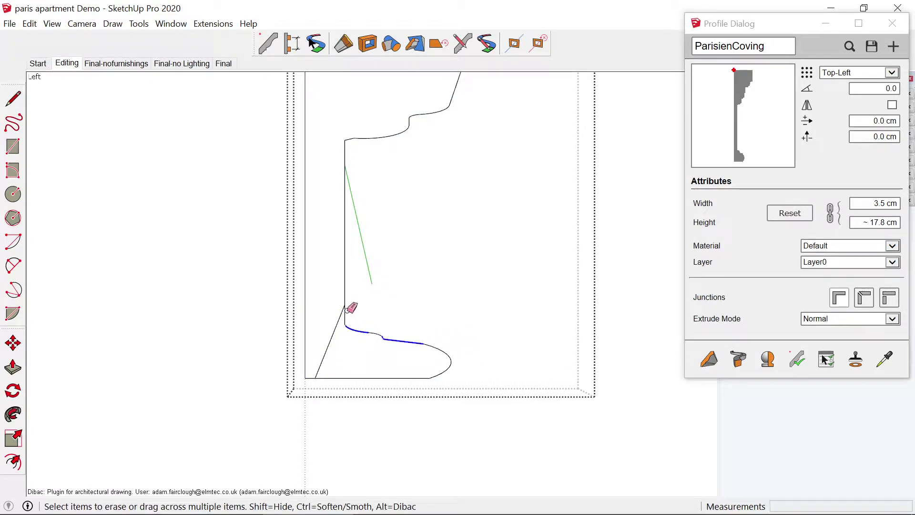
mouse_move(383, 335)
mouse_down()
mouse_move(453, 347)
mouse_move(463, 373)
mouse_move(459, 360)
mouse_move(417, 377)
mouse_move(373, 372)
mouse_up()
- Freehand a sweeping curve up to the profile's top and erase the old upper curve
key(h)
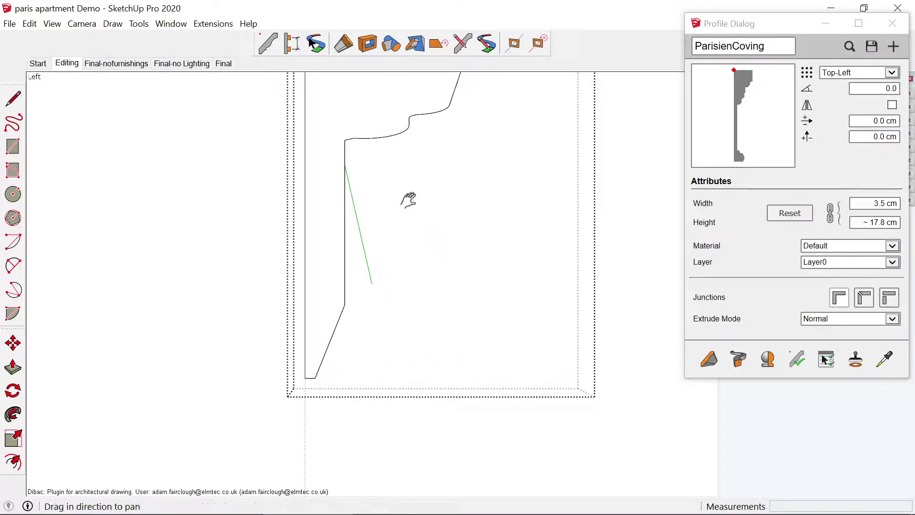
mouse_move(409, 198)
mouse_down()
mouse_move(321, 380)
mouse_move(320, 275)
mouse_move(357, 310)
mouse_move(333, 289)
mouse_up()
click(13, 123)
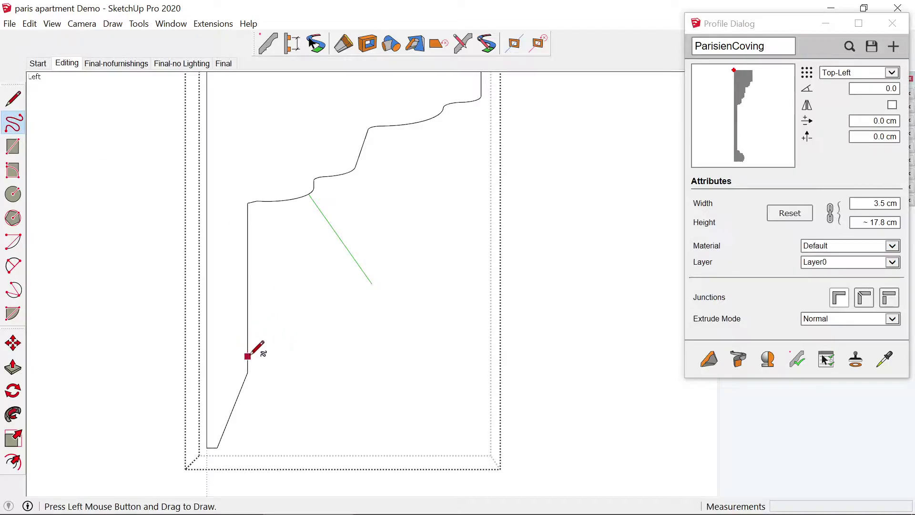
mouse_move(248, 343)
mouse_down()
mouse_move(296, 256)
mouse_move(369, 177)
mouse_move(395, 154)
mouse_move(430, 149)
mouse_move(463, 128)
mouse_move(479, 116)
mouse_move(479, 100)
mouse_up()
key(e)
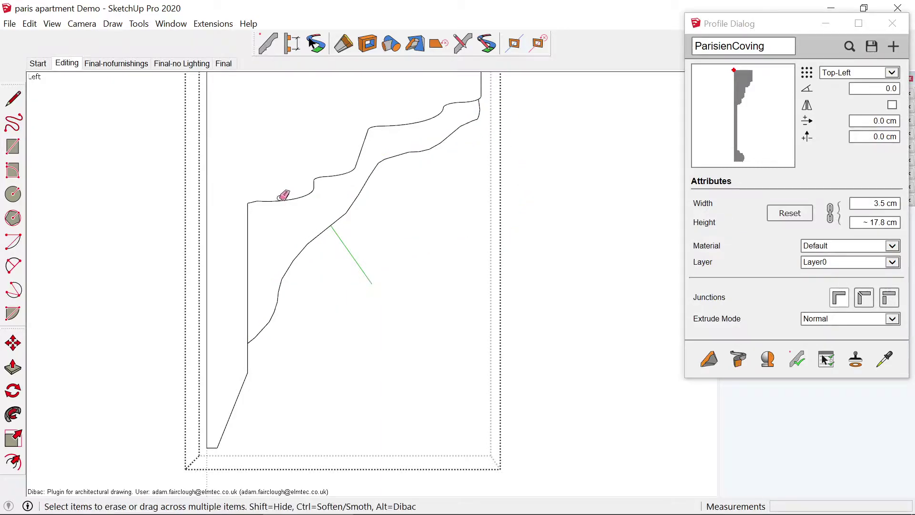
mouse_move(278, 198)
mouse_down()
mouse_move(246, 207)
mouse_move(316, 183)
mouse_move(305, 193)
mouse_move(348, 164)
mouse_move(312, 178)
mouse_move(371, 173)
mouse_move(341, 177)
mouse_move(396, 124)
mouse_move(361, 132)
mouse_move(405, 122)
mouse_up()
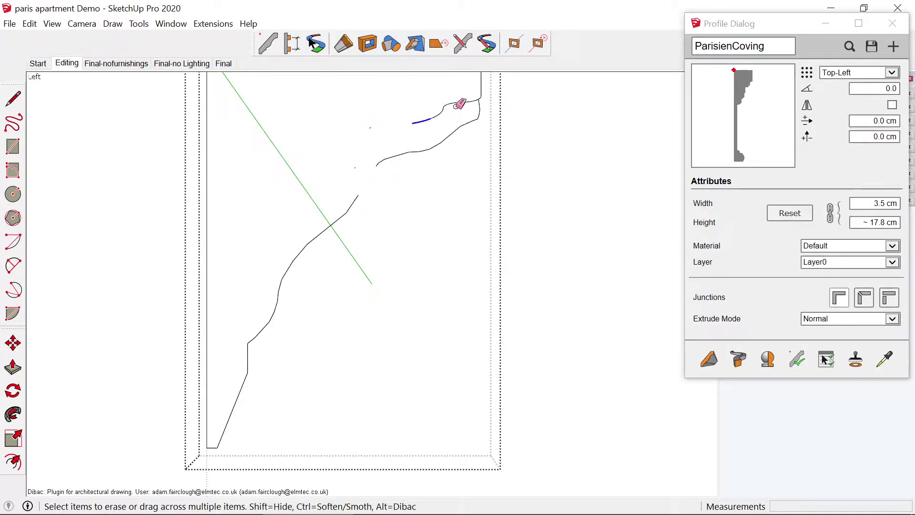
drag(455, 106, 467, 134)
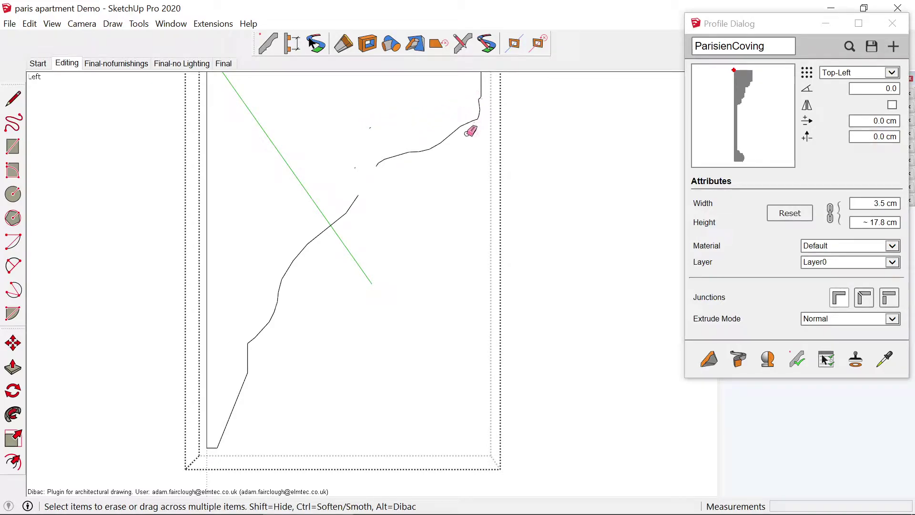
- Close the curve's open end with a line so the face fills, then exit editing
key(l)
click(376, 165)
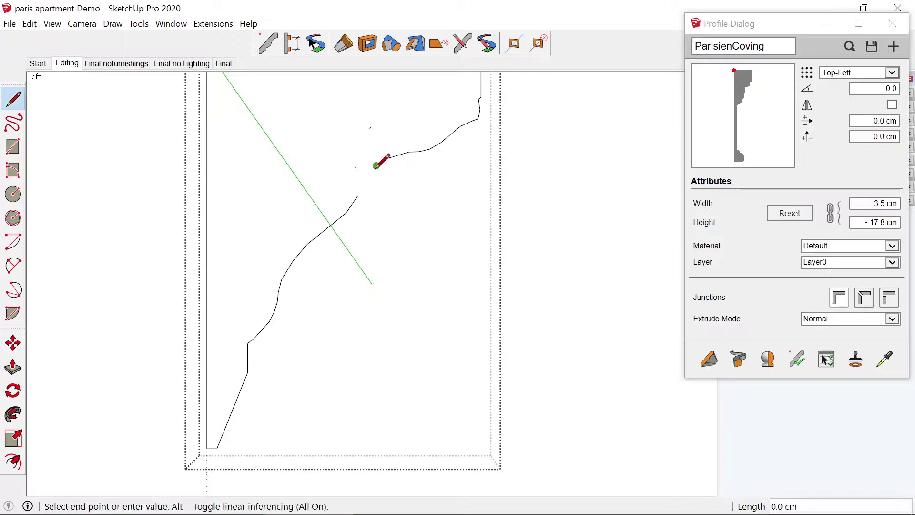
click(358, 194)
key(space)
scroll(399, 183, down, 3)
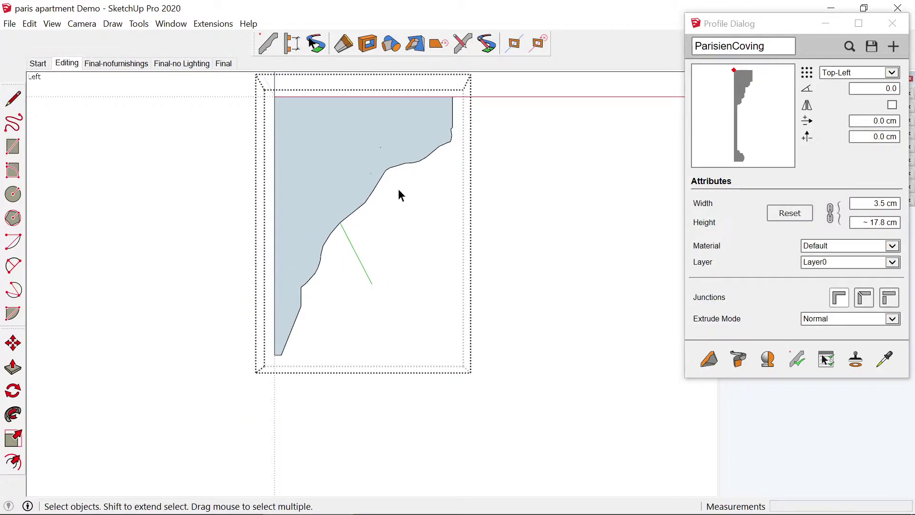
key(Escape)
- Update all coving to the new profile shape and orbit to view the panelled wall
click(523, 298)
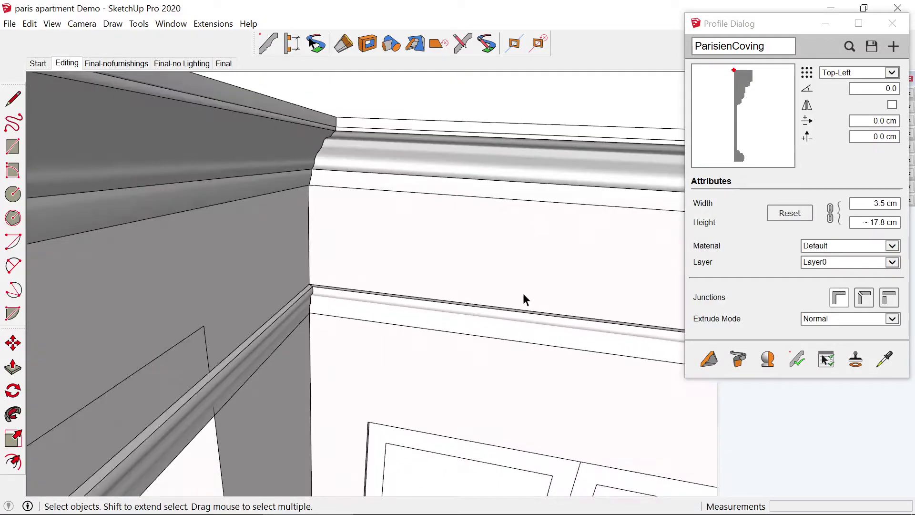
middle_drag(305, 229, 427, 216)
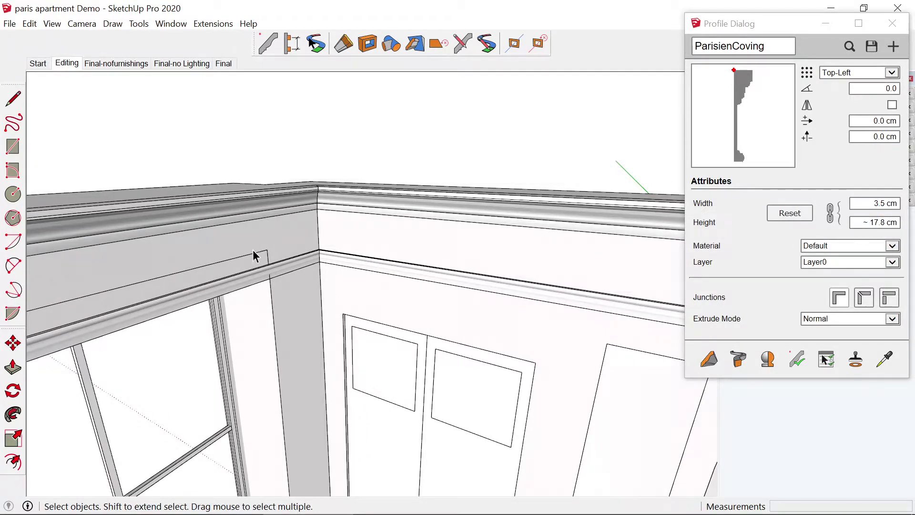
middle_drag(319, 228, 399, 294)
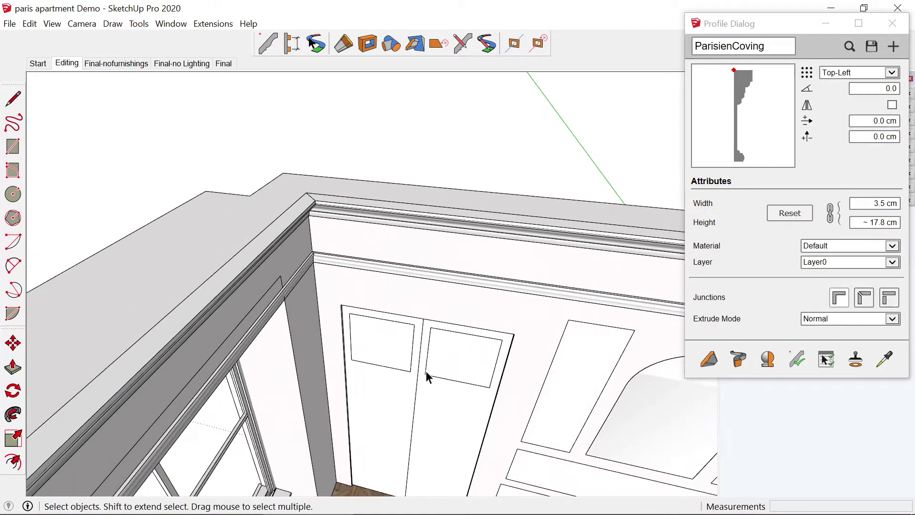
shift+middle_drag(425, 371, 322, 179)
scroll(322, 179, down, 6)
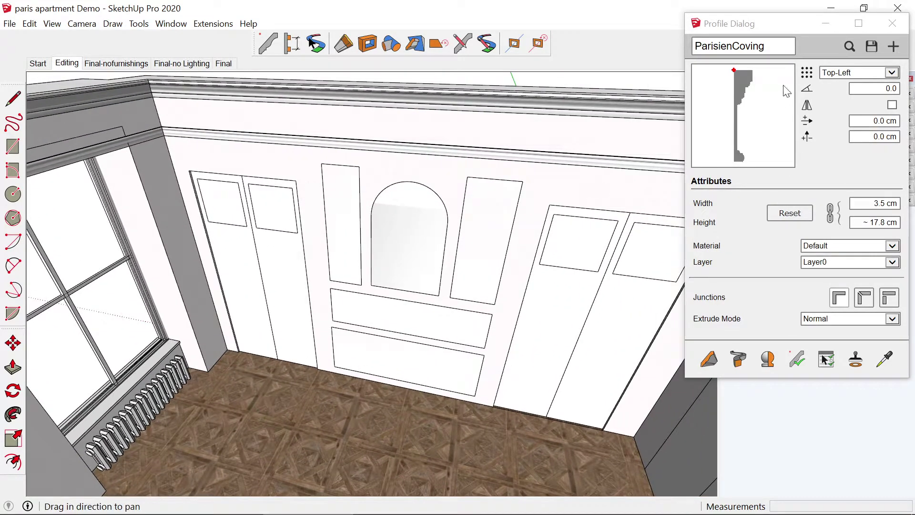
click(850, 46)
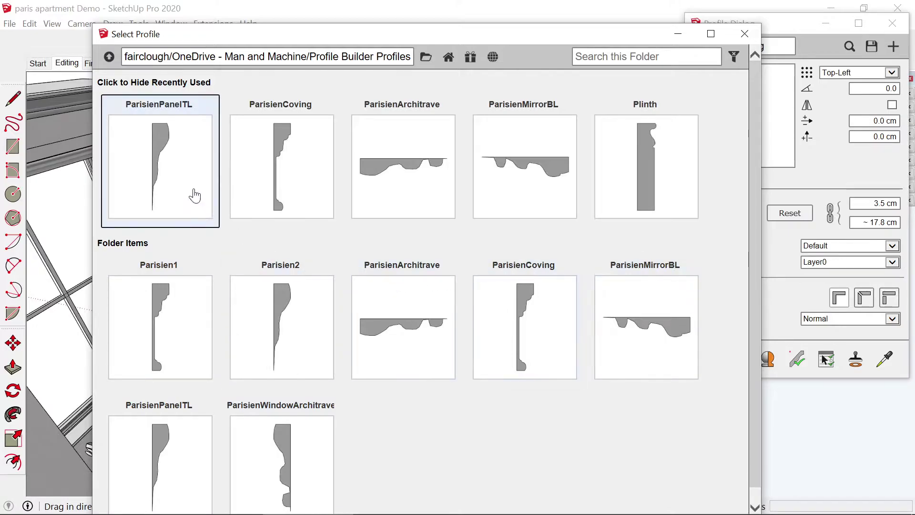
- Frame the left and right tall side panels with closed ParisienPanelTL moulding paths
click(151, 160)
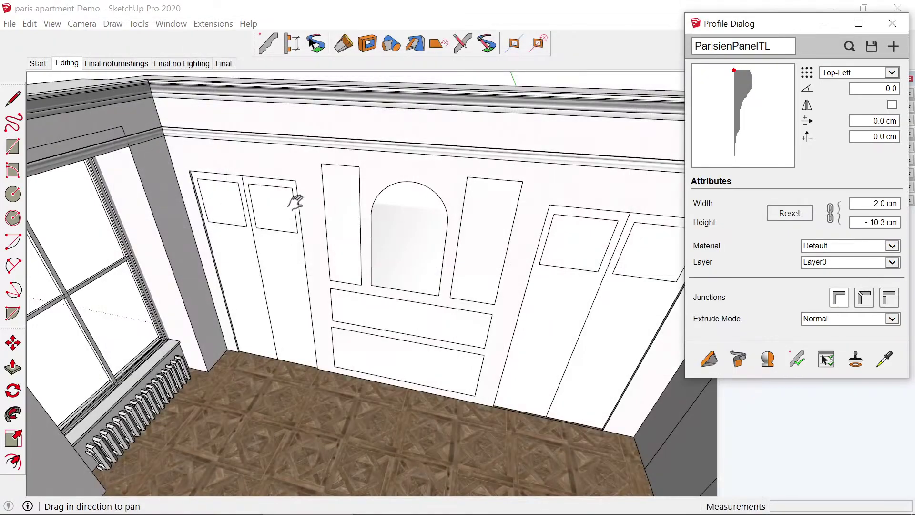
click(708, 359)
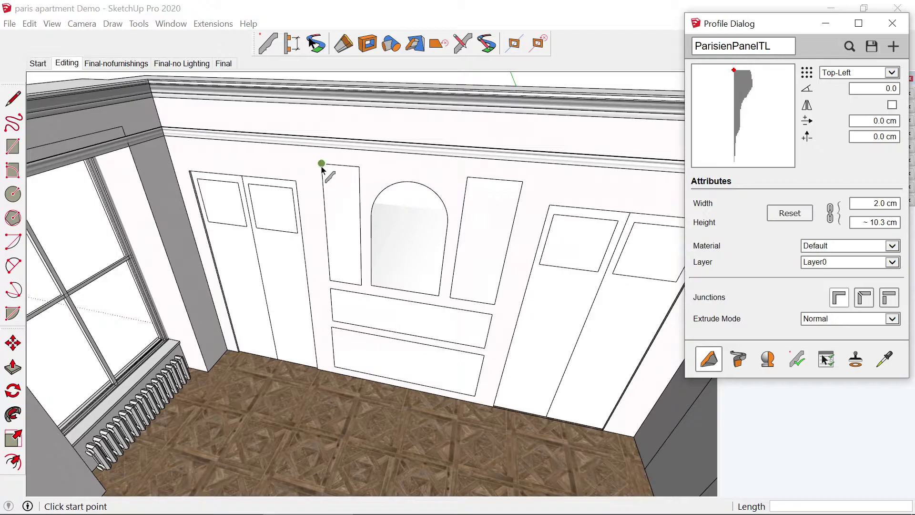
click(322, 163)
click(359, 167)
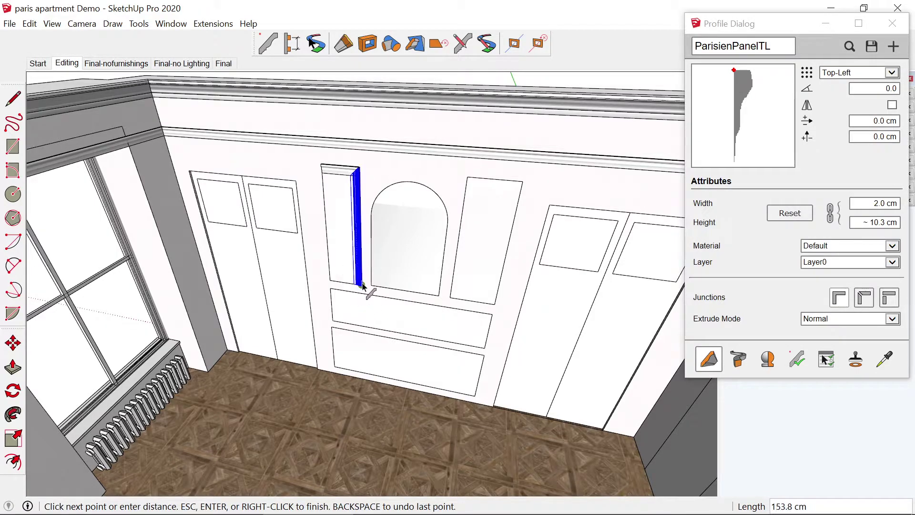
click(361, 284)
click(331, 279)
click(322, 164)
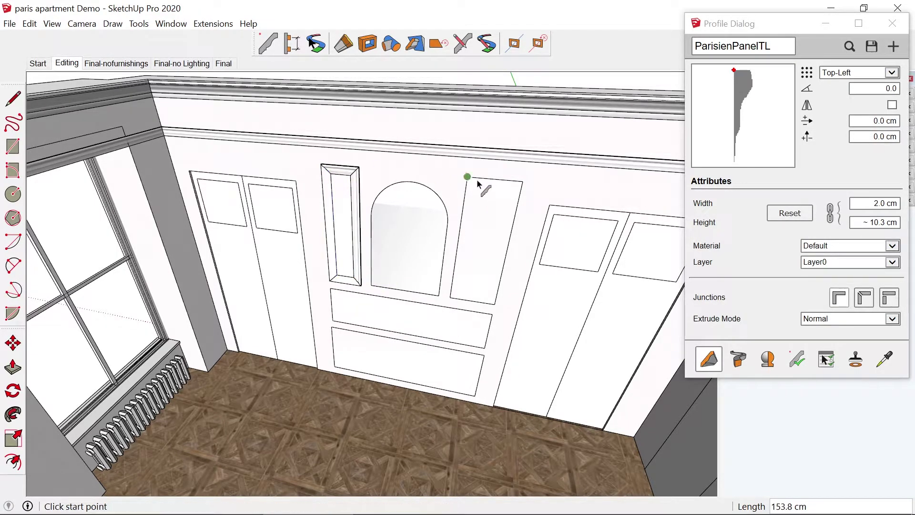
click(467, 179)
click(523, 181)
click(494, 303)
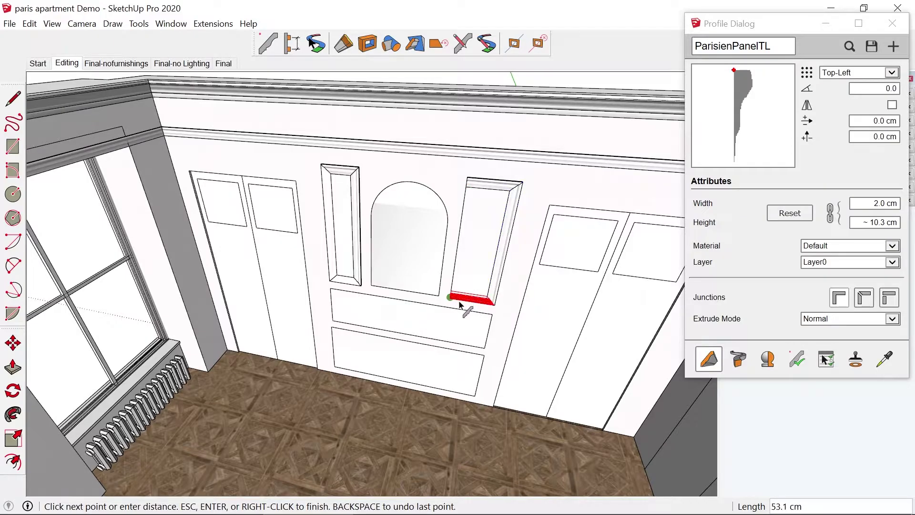
click(451, 299)
click(467, 178)
- Frame the two lower panels beneath the arched mirror with ParisienPanelTL moulding
click(331, 289)
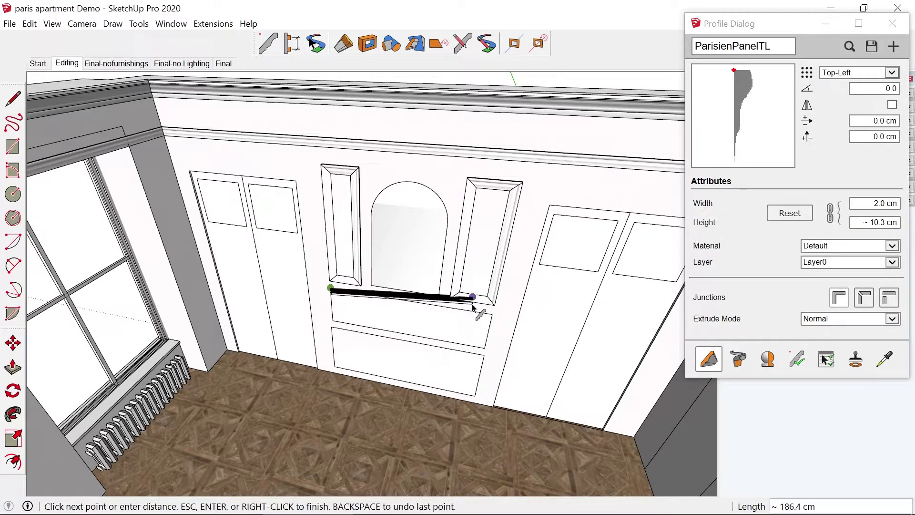
click(492, 315)
click(483, 348)
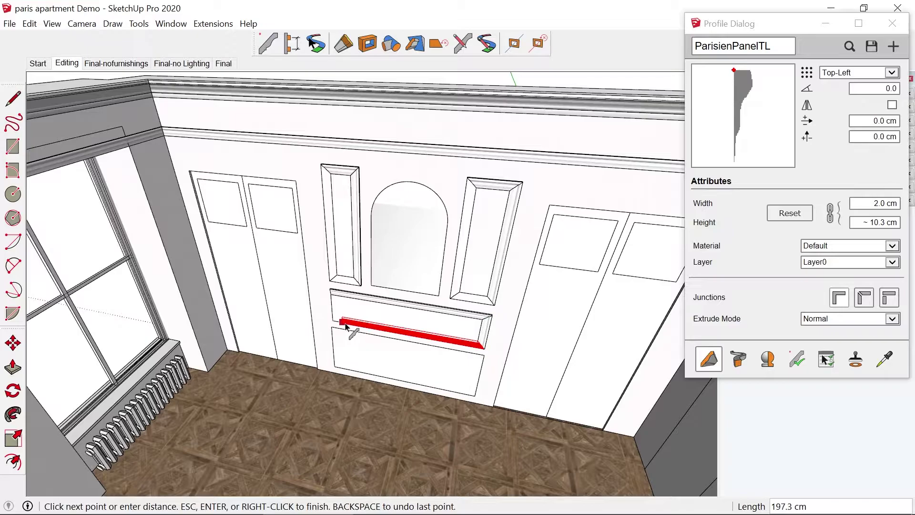
click(332, 325)
click(331, 289)
click(331, 327)
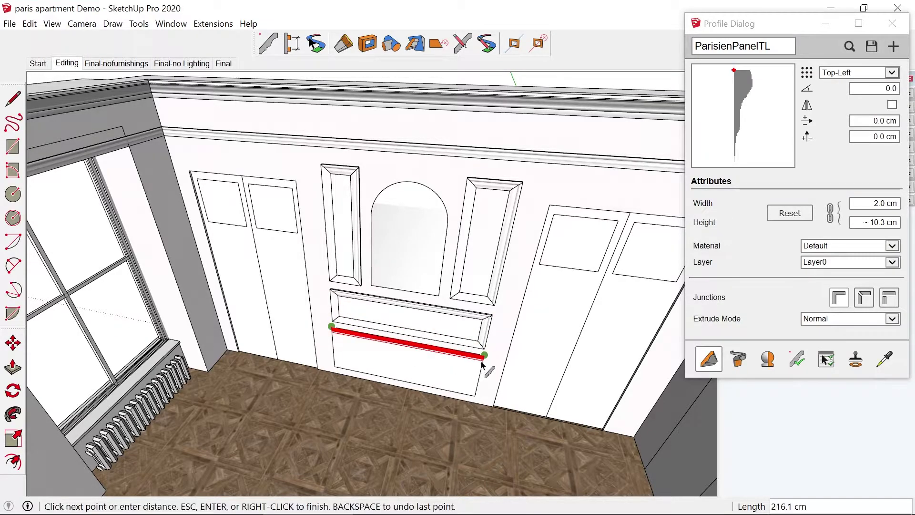
click(483, 355)
click(476, 396)
click(335, 366)
click(332, 328)
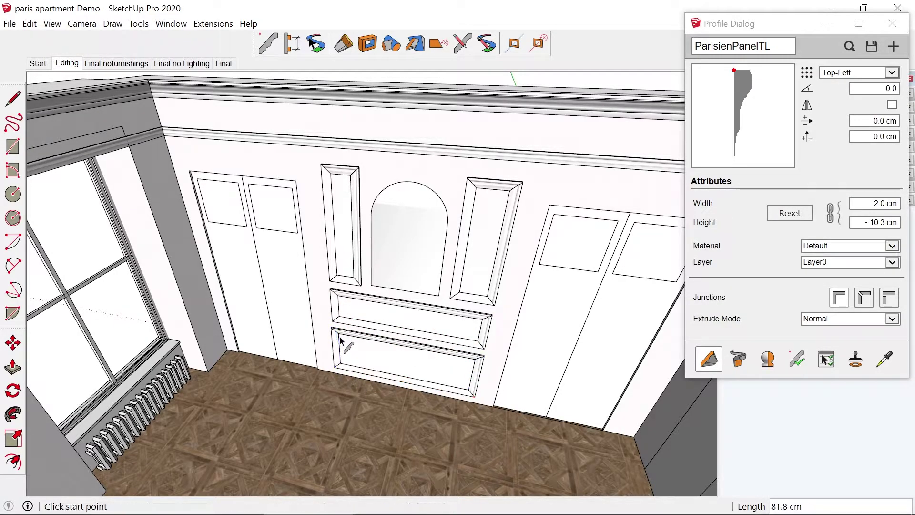
- Choose the Plinth profile and run skirting along the wall base around the column
click(849, 46)
click(614, 186)
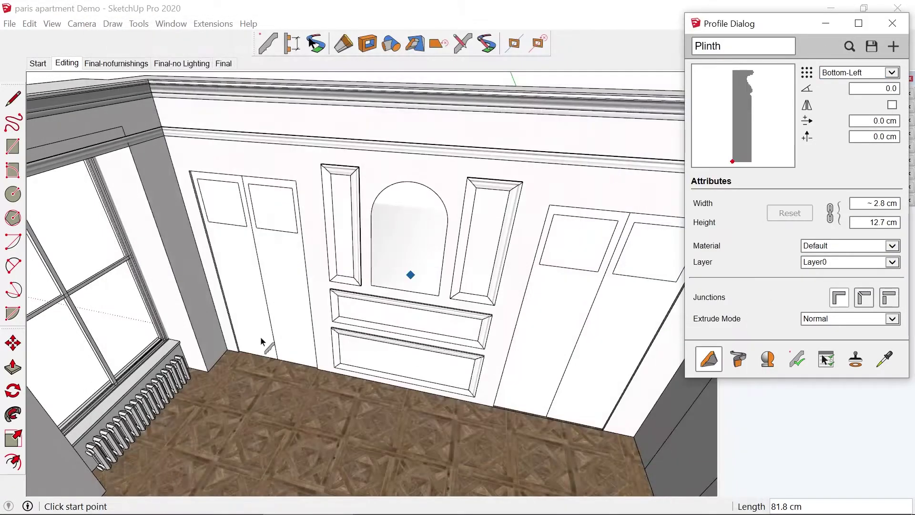
scroll(260, 337, up, 6)
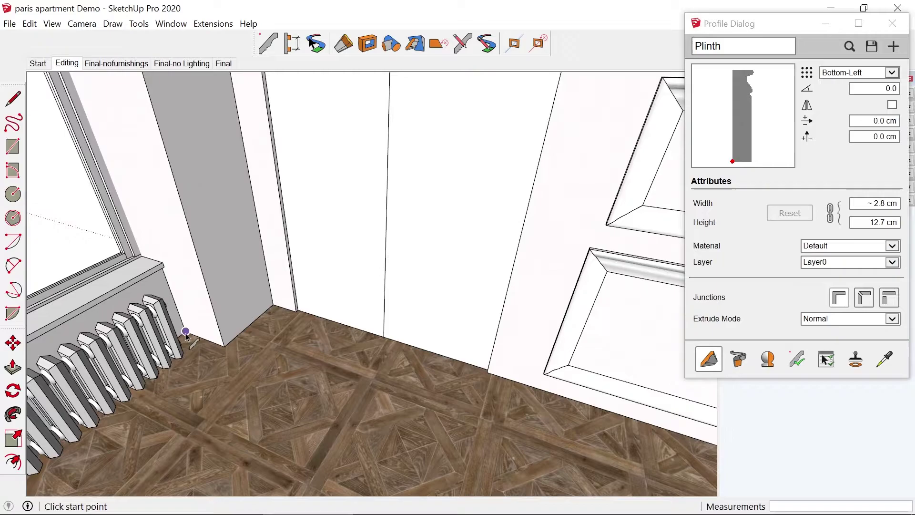
click(181, 325)
click(275, 304)
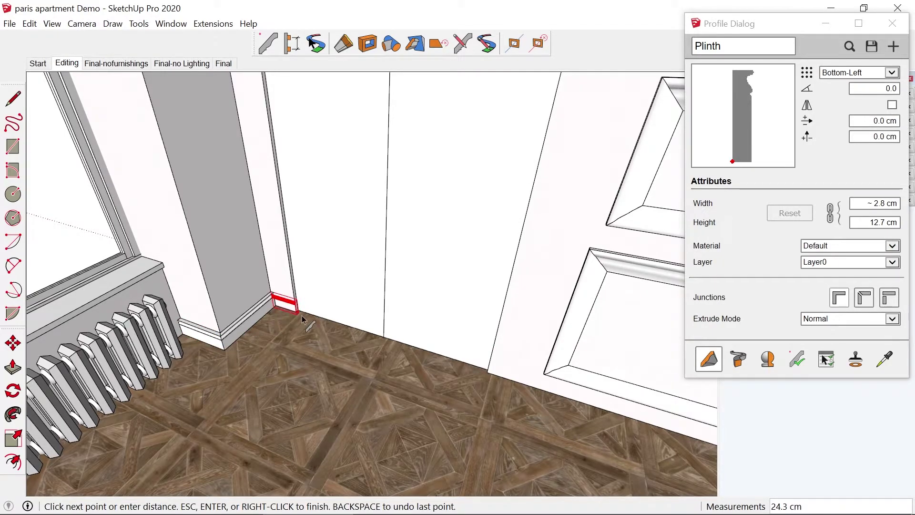
click(298, 313)
key(Return)
- Build Plinth skirting from the wall base to the door corner
click(708, 358)
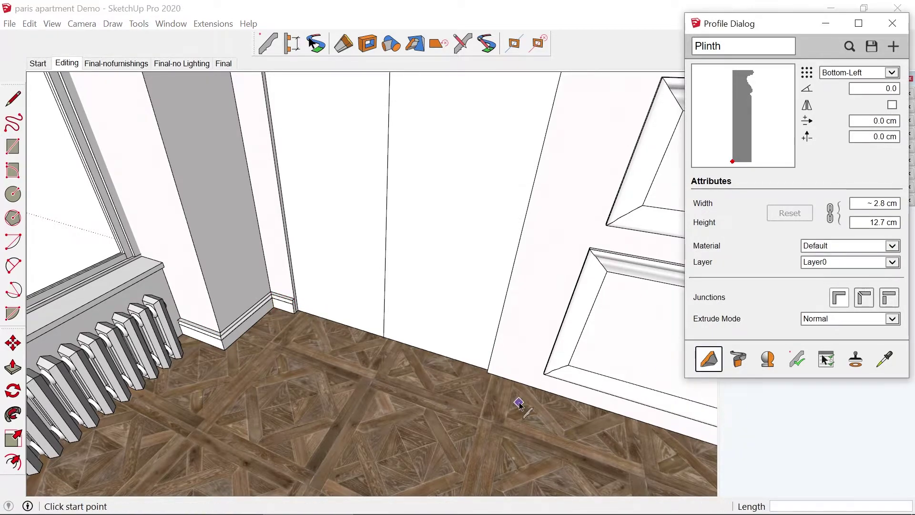
click(486, 372)
scroll(486, 369, down, 5)
middle_drag(558, 395, 629, 343)
scroll(438, 321, up, 5)
click(436, 318)
key(Return)
- Run Plinth skirting into the room corner and along the adjoining wall
middle_drag(665, 296, 505, 315)
click(709, 358)
click(394, 294)
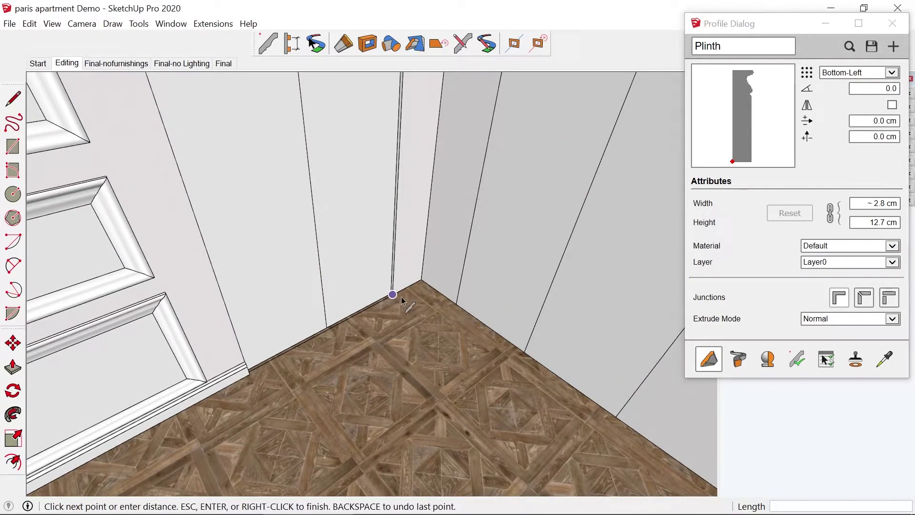
click(421, 281)
click(456, 302)
key(Return)
mouse_move(412, 309)
middle_down()
mouse_move(298, 194)
mouse_move(313, 235)
mouse_move(302, 378)
mouse_move(438, 351)
mouse_move(405, 342)
mouse_move(408, 300)
mouse_move(418, 312)
middle_up()
scroll(439, 351, down, 5)
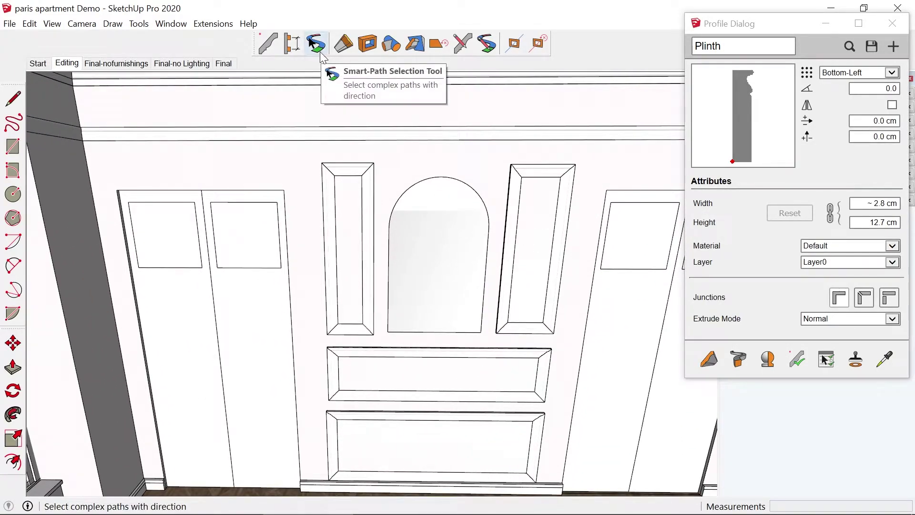
- Smart-select the arched mirror's arch, right side and bottom edge as one path
click(319, 57)
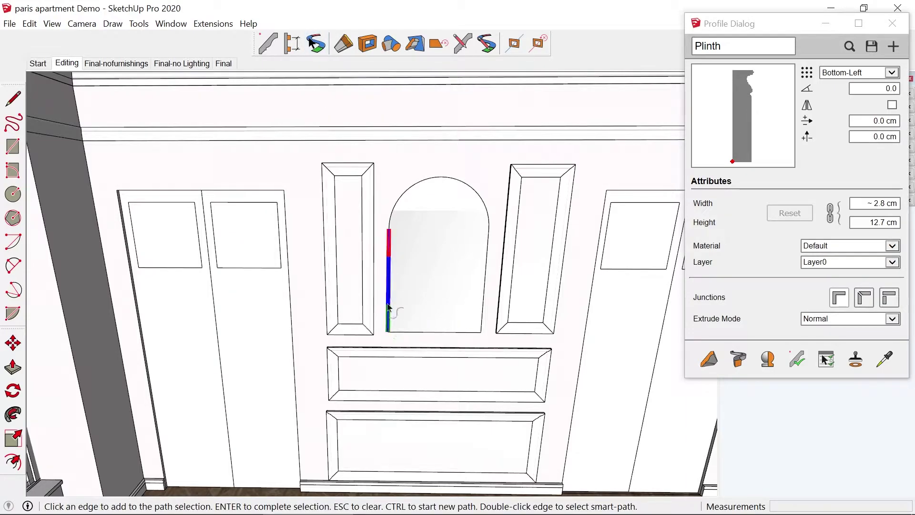
click(490, 220)
click(490, 245)
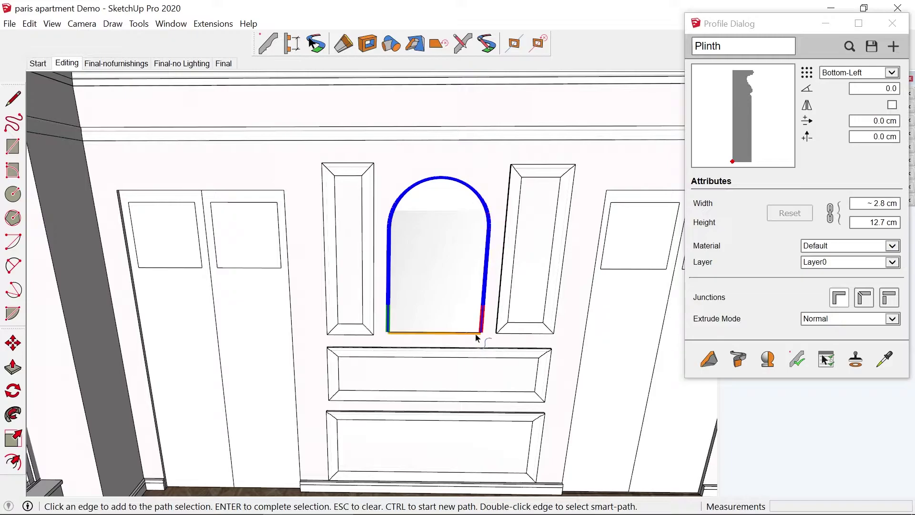
click(476, 333)
scroll(370, 305, up, 5)
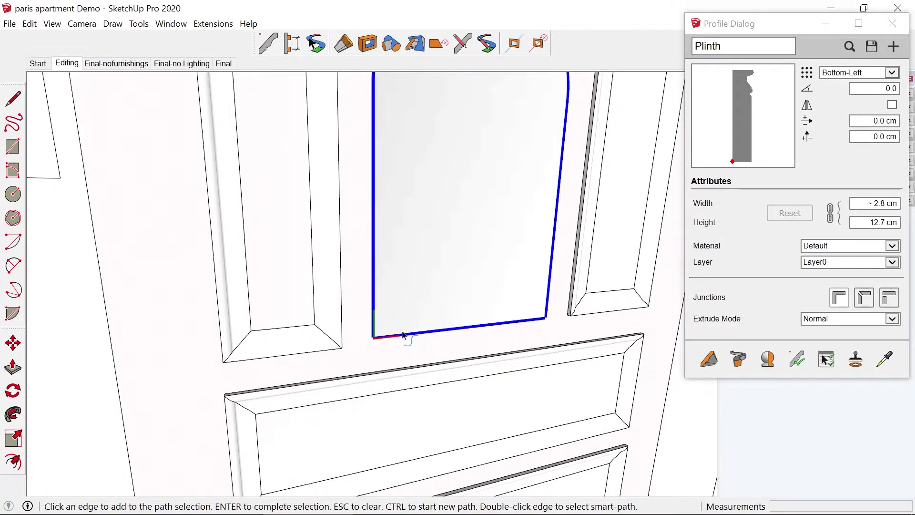
scroll(381, 319, down, 3)
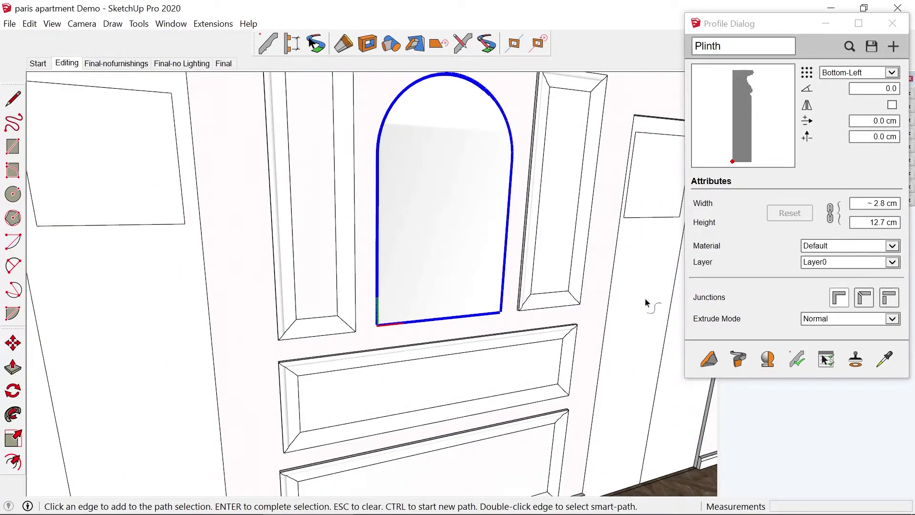
click(849, 47)
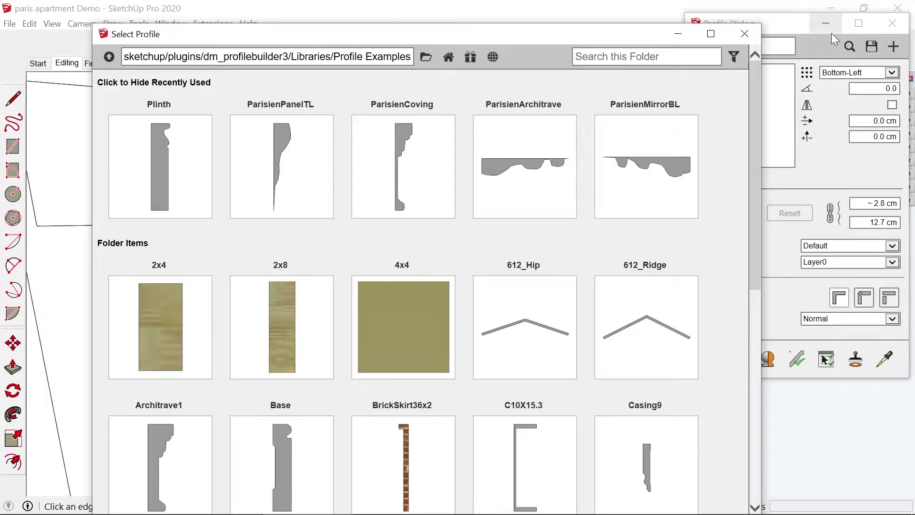
- Load ParisienMirrorBL from the OneDrive Profile Builder Profiles library and build it around the arched mirror
scroll(502, 313, down, 5)
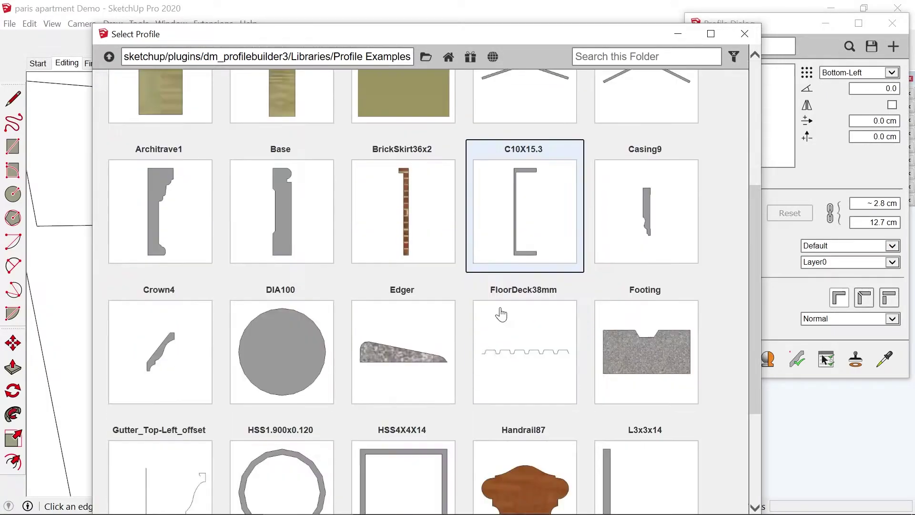
scroll(476, 238, up, 6)
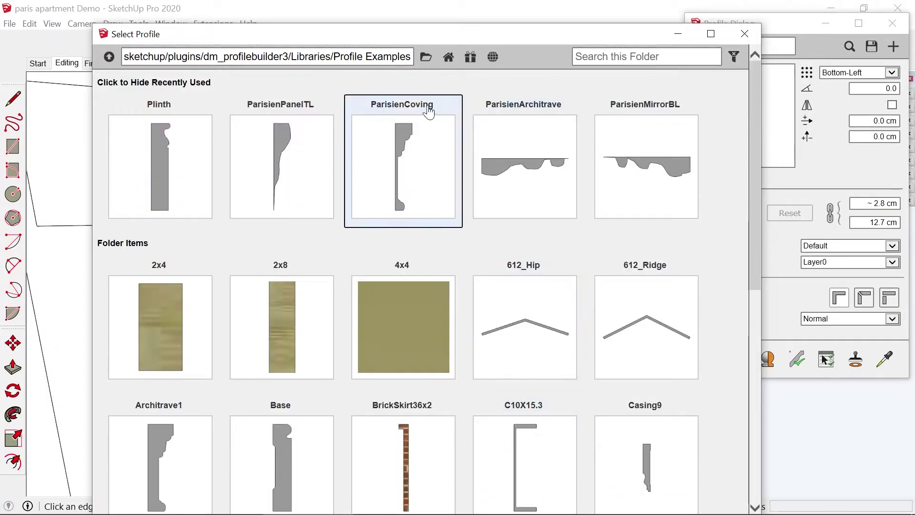
click(448, 57)
click(431, 57)
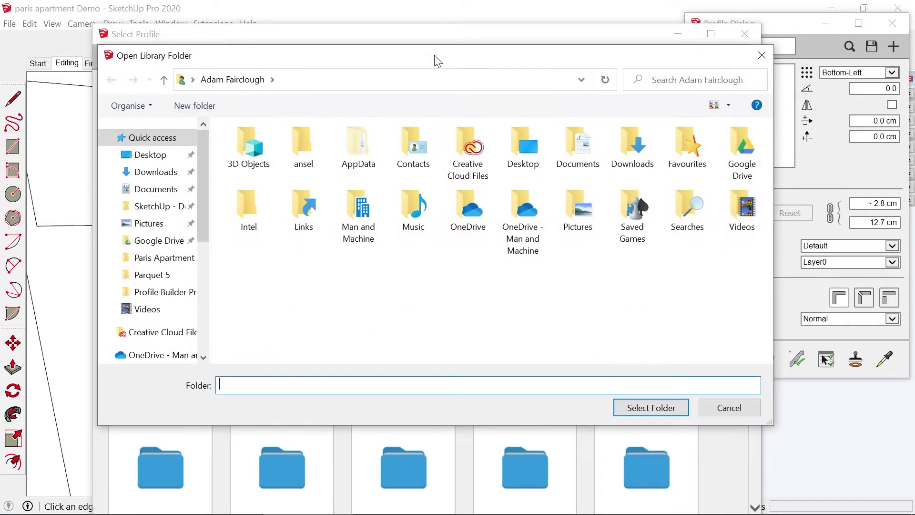
click(105, 354)
click(147, 309)
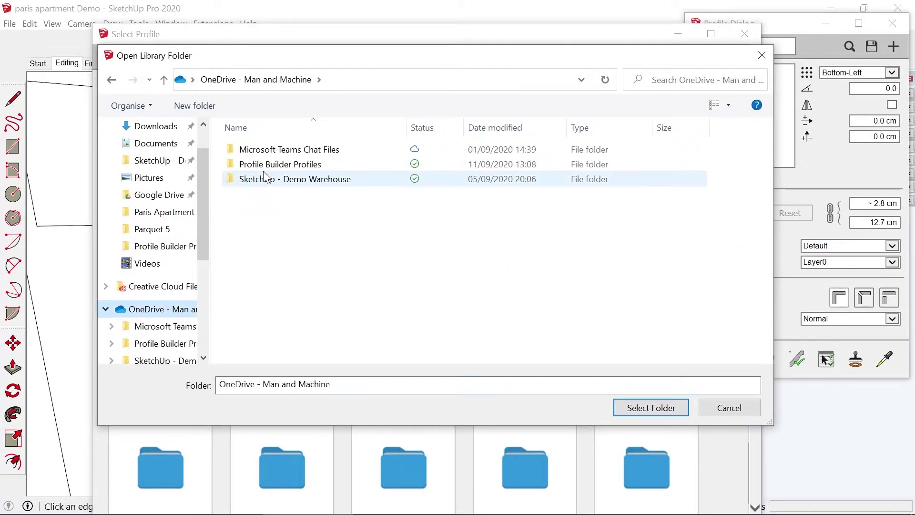
double_click(257, 166)
click(650, 408)
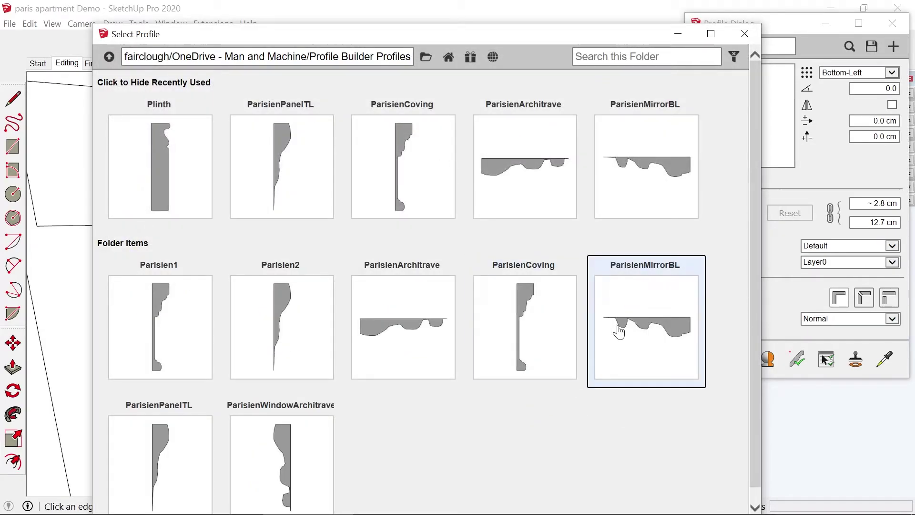
click(617, 327)
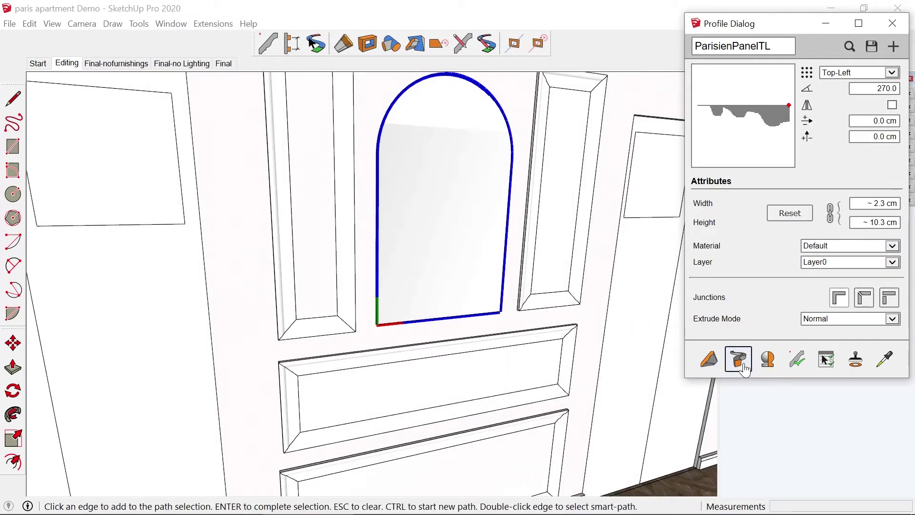
click(739, 359)
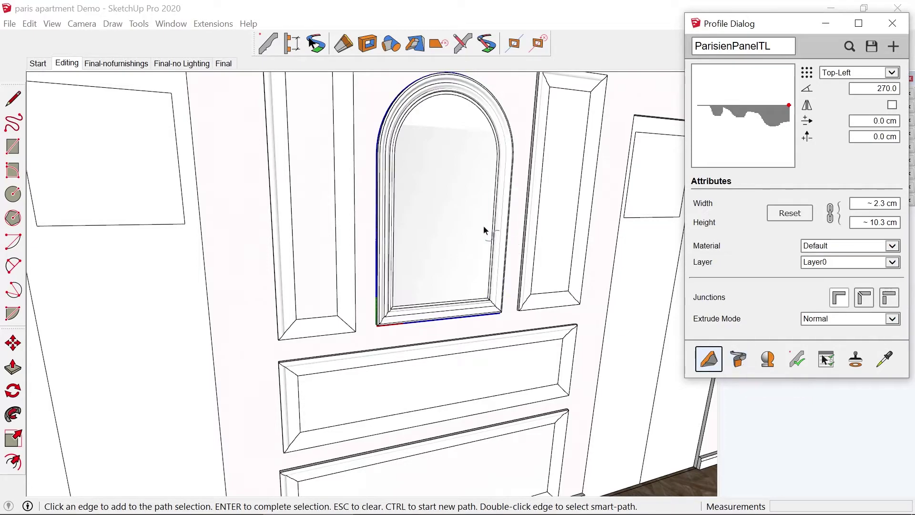
- Turn the view toward the panelled wall and open the closet door group for editing
middle_drag(484, 230, 329, 255)
scroll(330, 255, down, 5)
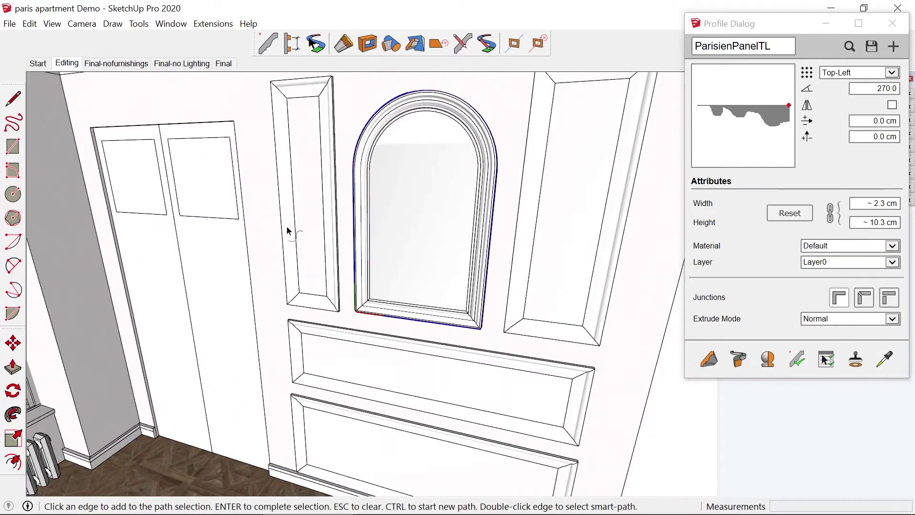
middle_drag(286, 229, 416, 302)
scroll(366, 296, up, 5)
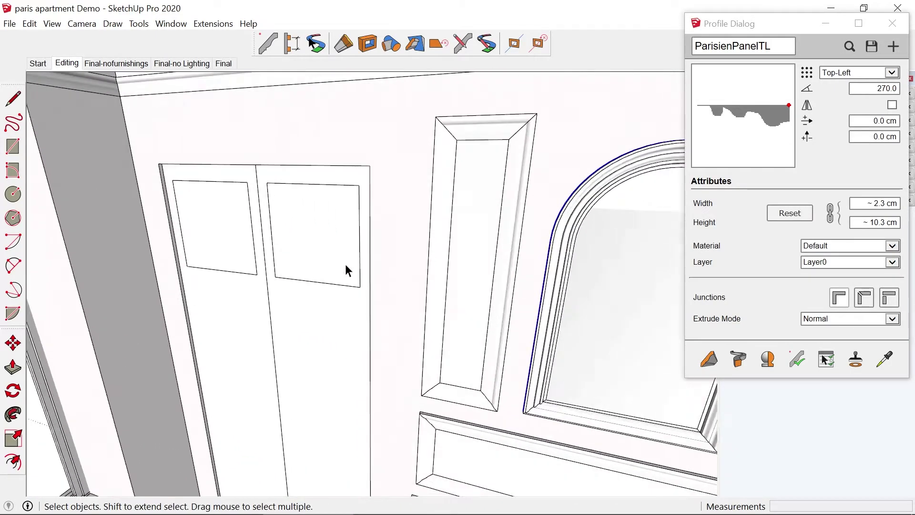
double_click(336, 244)
scroll(336, 244, up, 2)
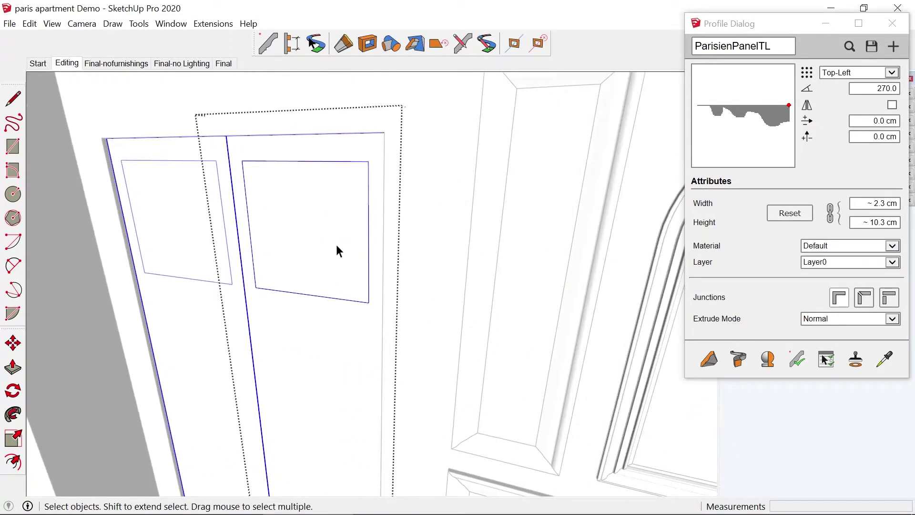
- Build a ParisienPanelTL moulding around the top door panel rectangle, closing the loop
click(848, 47)
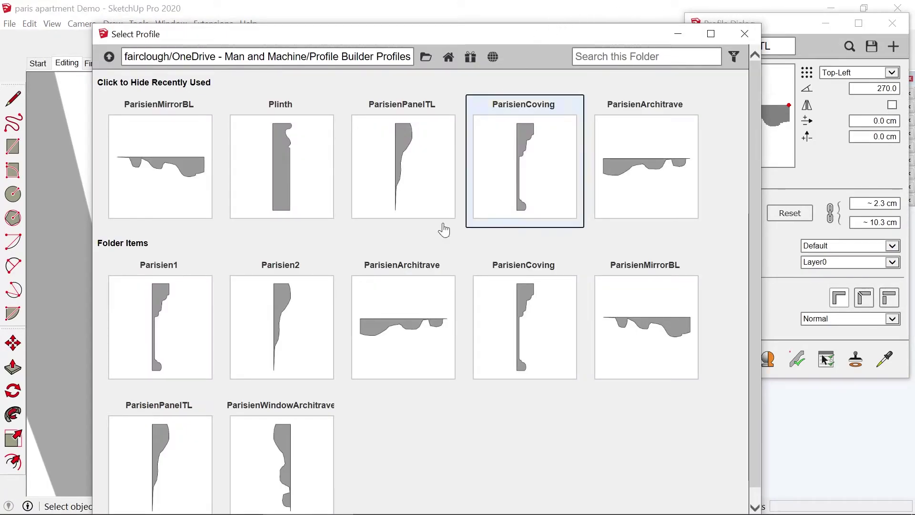
click(194, 461)
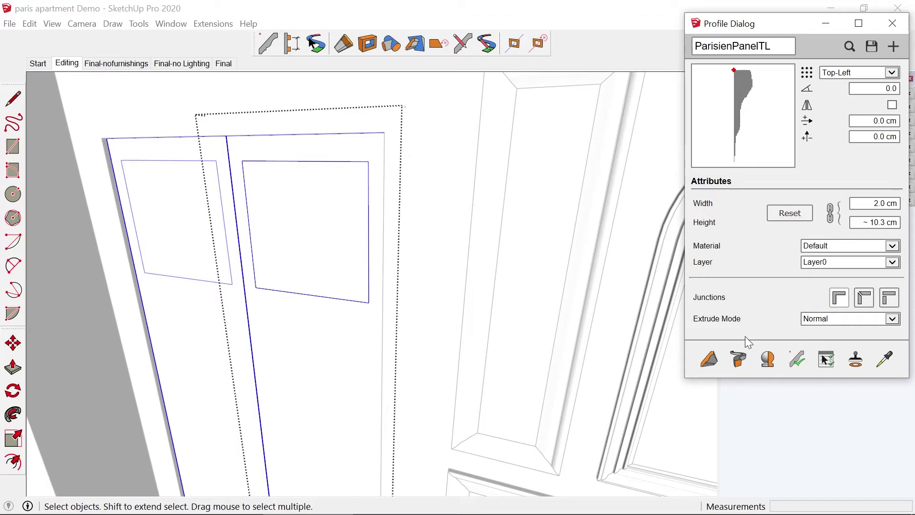
click(704, 362)
click(242, 162)
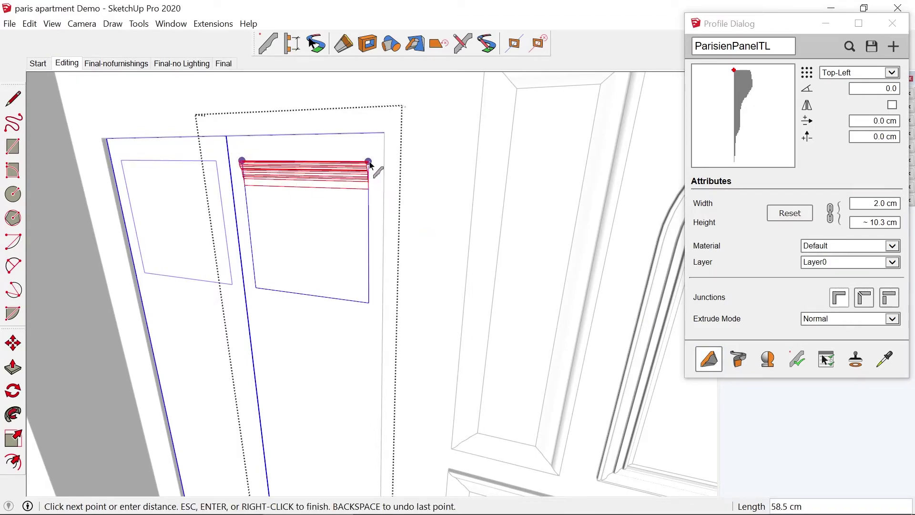
click(367, 162)
click(369, 302)
click(254, 288)
click(242, 161)
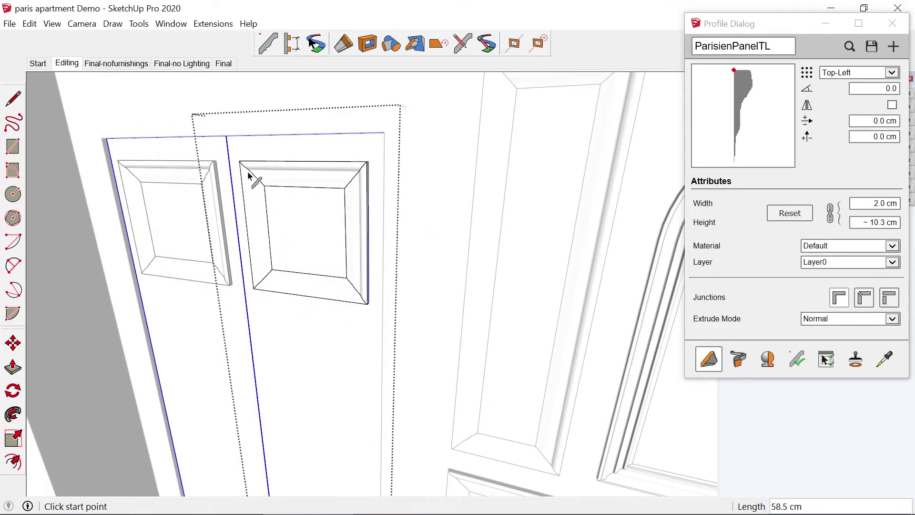
key(space)
scroll(378, 271, down, 3)
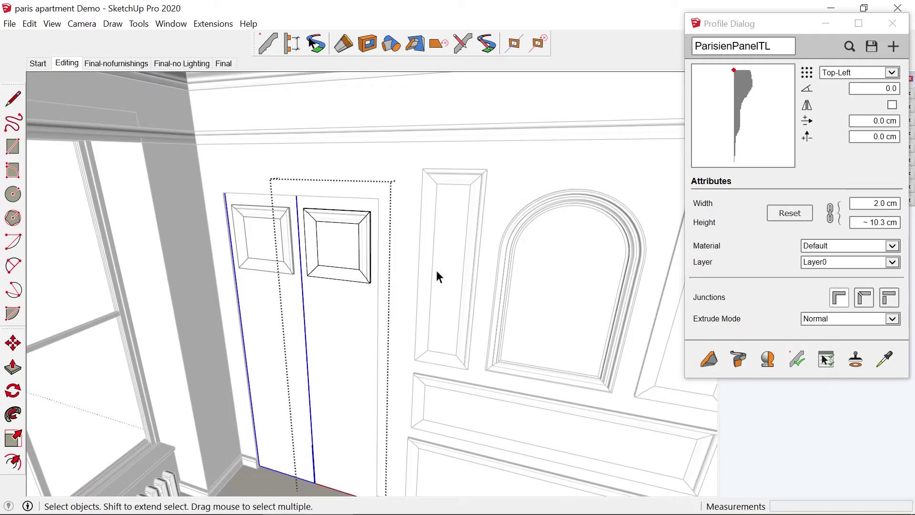
- Copy the panel moulding down to the door bottom and divide by /3 for evenly spaced panels
click(355, 278)
key(m)
key(ctrl)
click(370, 211)
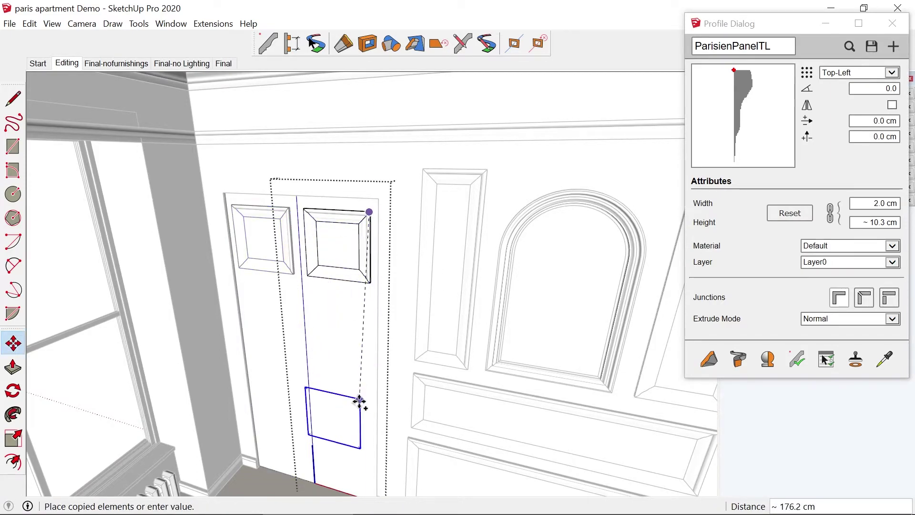
click(363, 441)
text(/)
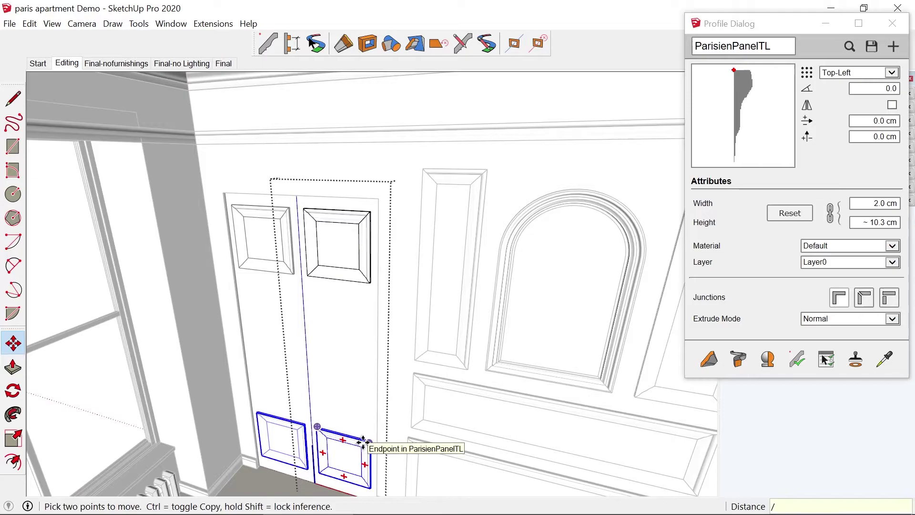
text(3)
key(Return)
key(space)
click(310, 271)
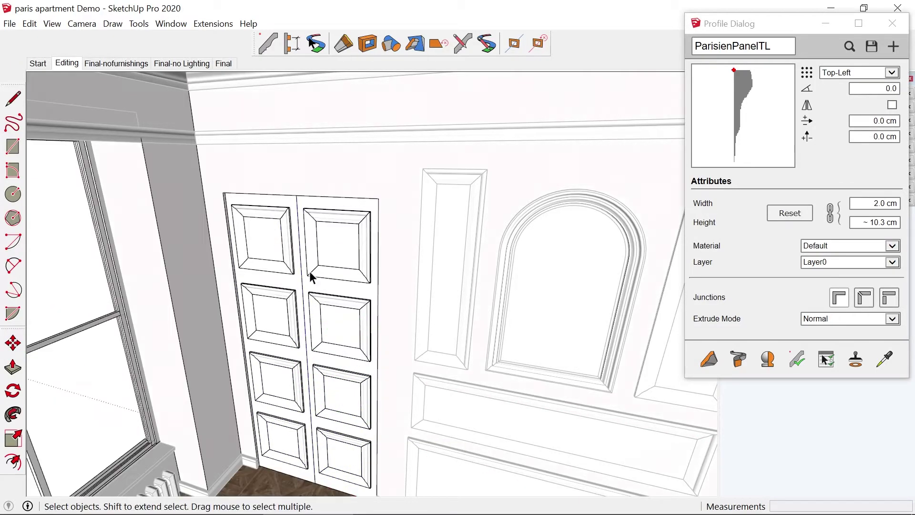
- Select the left door leaf group
double_click(272, 208)
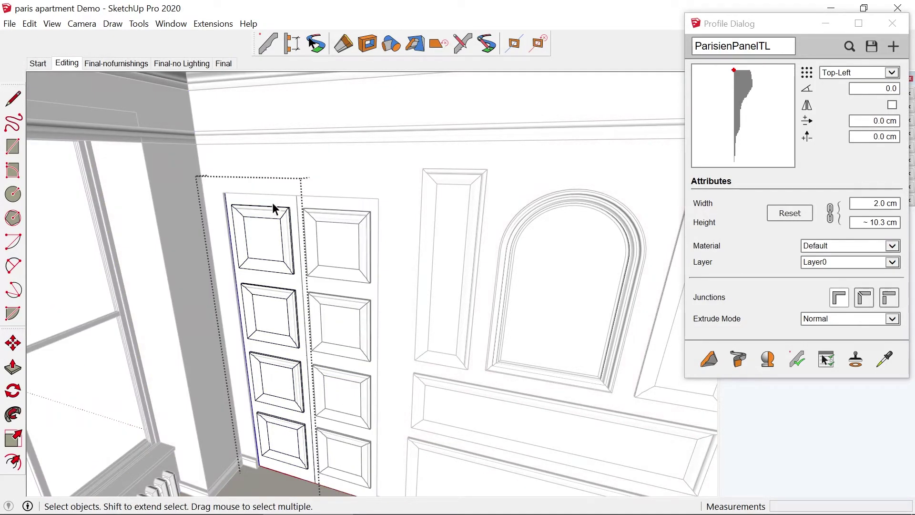
key(Escape)
middle_drag(278, 206, 257, 153)
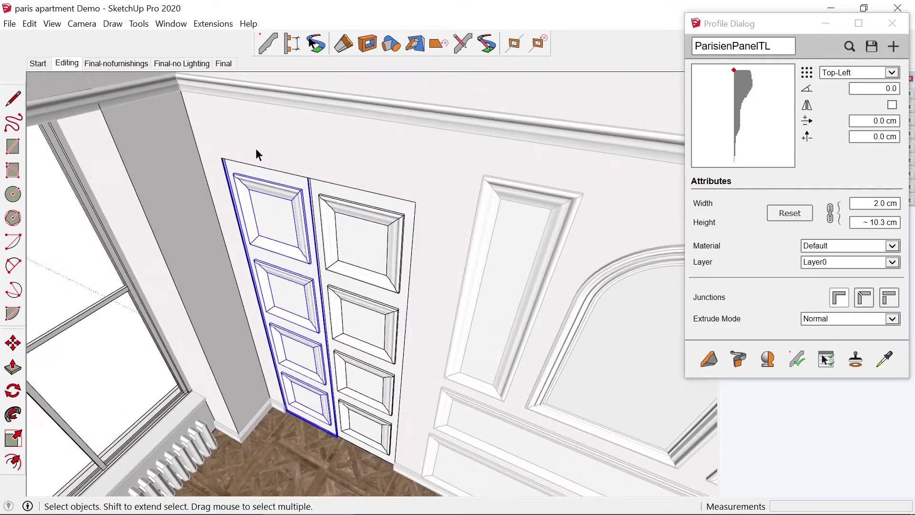
scroll(256, 152, up, 5)
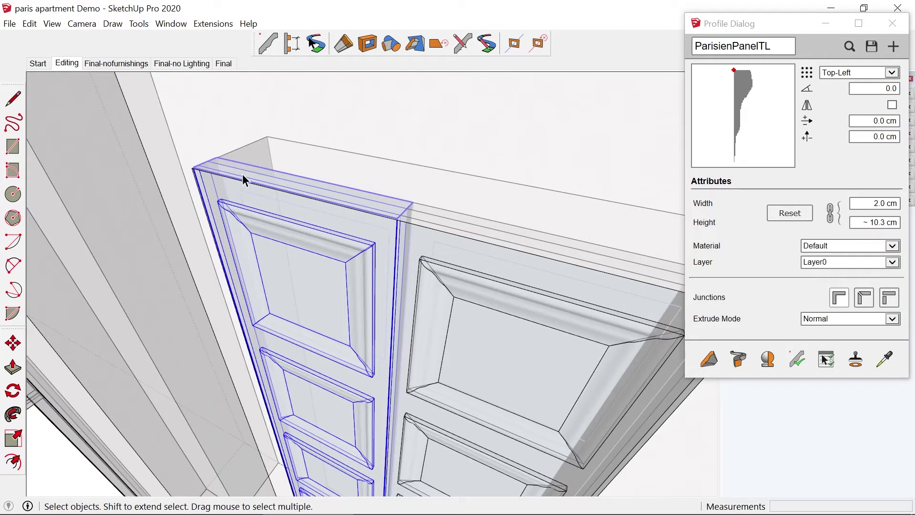
- Rotate the left leaf about its hinge corner so it swings open out from the wall
key(q)
scroll(212, 161, up, 4)
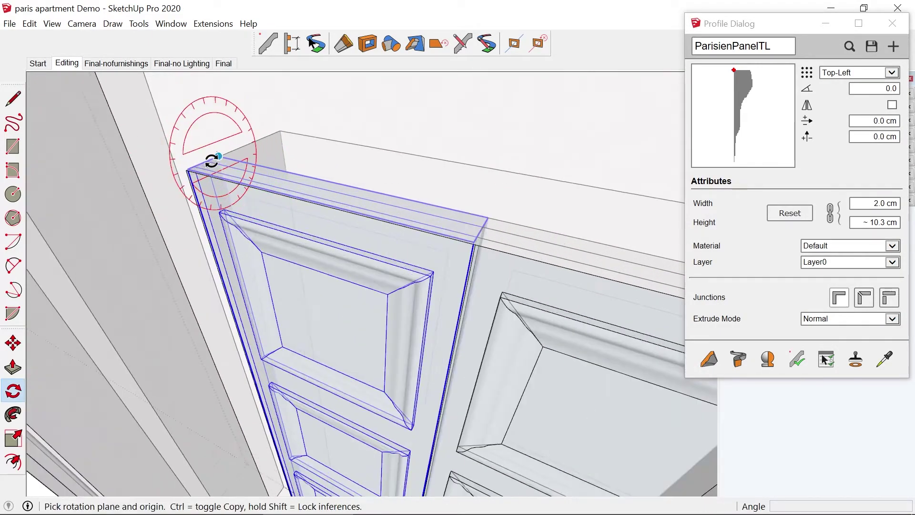
drag(204, 161, 246, 173)
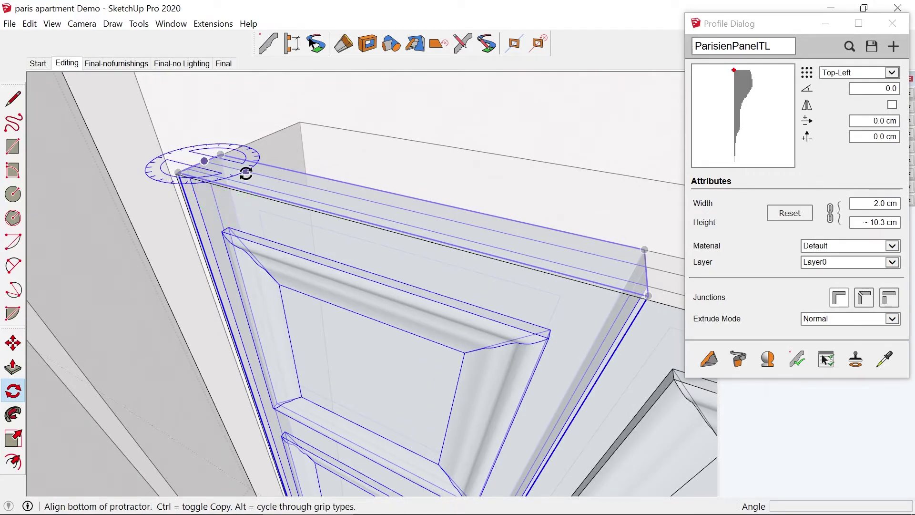
click(308, 191)
scroll(310, 189, down, 5)
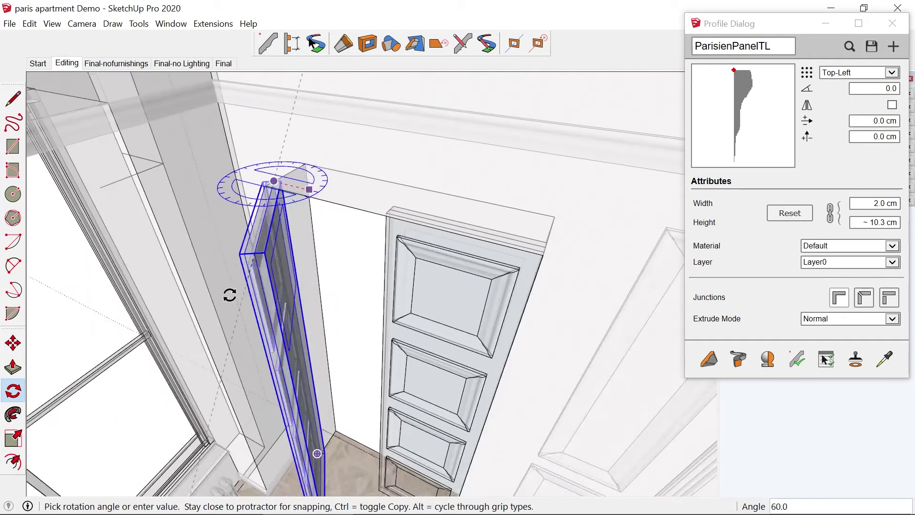
scroll(179, 299, down, 3)
scroll(185, 300, down, 1)
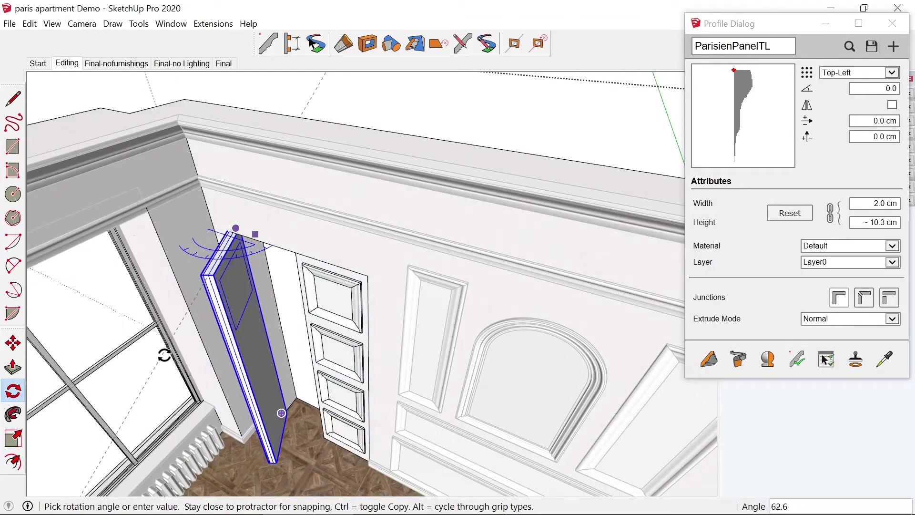
click(103, 288)
middle_drag(102, 292, 264, 252)
key(space)
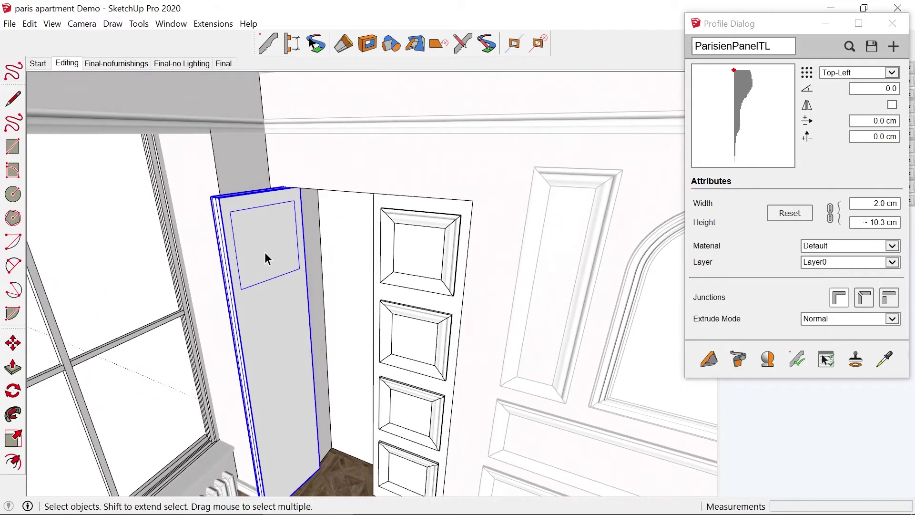
- Build a ParisienPanelTL moulding around the rectangle on the opened leaf's back
double_click(265, 252)
triple_click(296, 270)
scroll(280, 259, up, 3)
scroll(657, 329, down, 2)
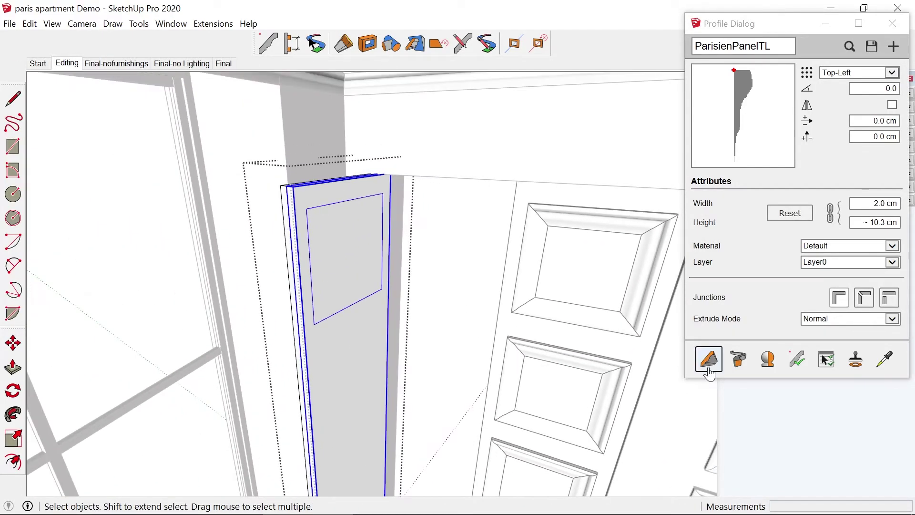
click(709, 359)
click(306, 208)
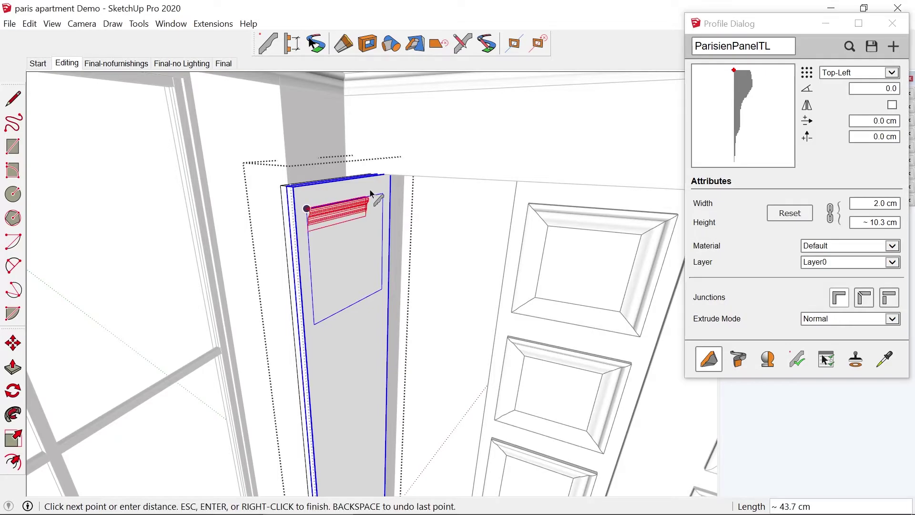
click(384, 194)
click(384, 289)
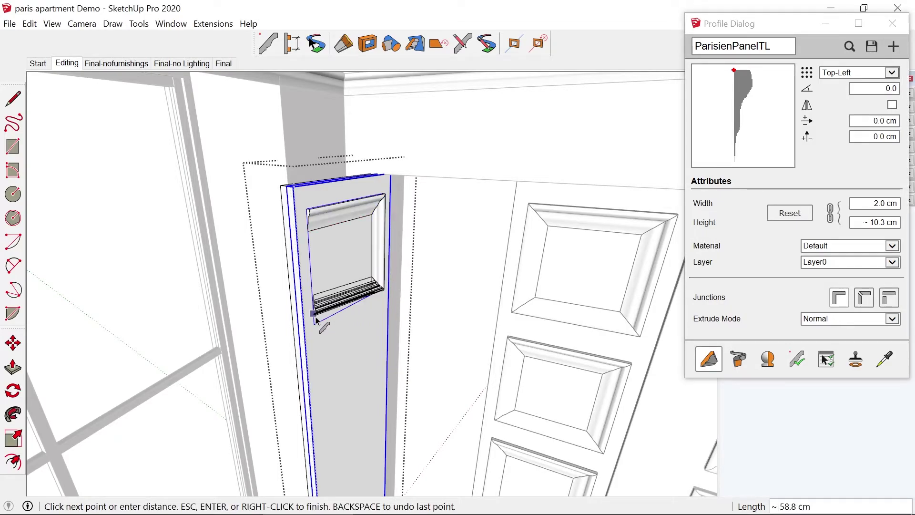
click(315, 325)
click(306, 208)
key(space)
- Copy the back panel moulding to the leaf bottom and divide by /3 for four panels
click(321, 210)
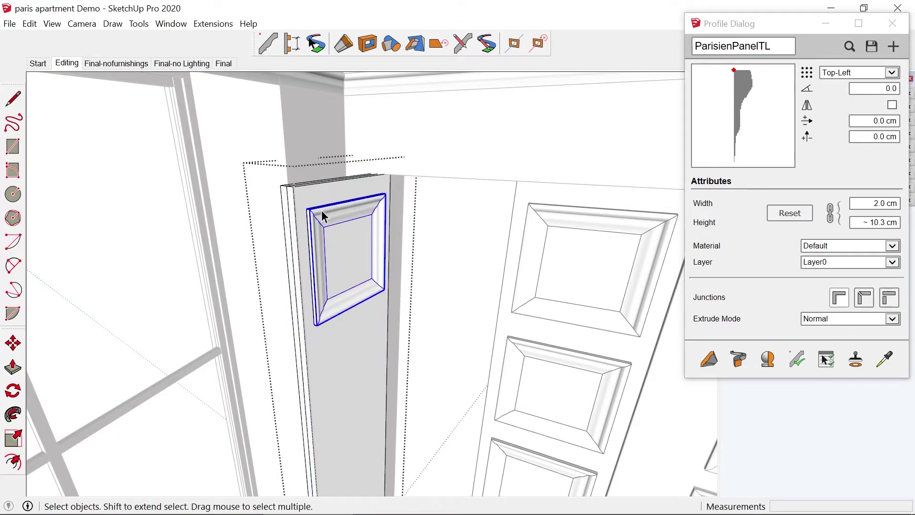
scroll(324, 339, down, 3)
key(m)
click(356, 200)
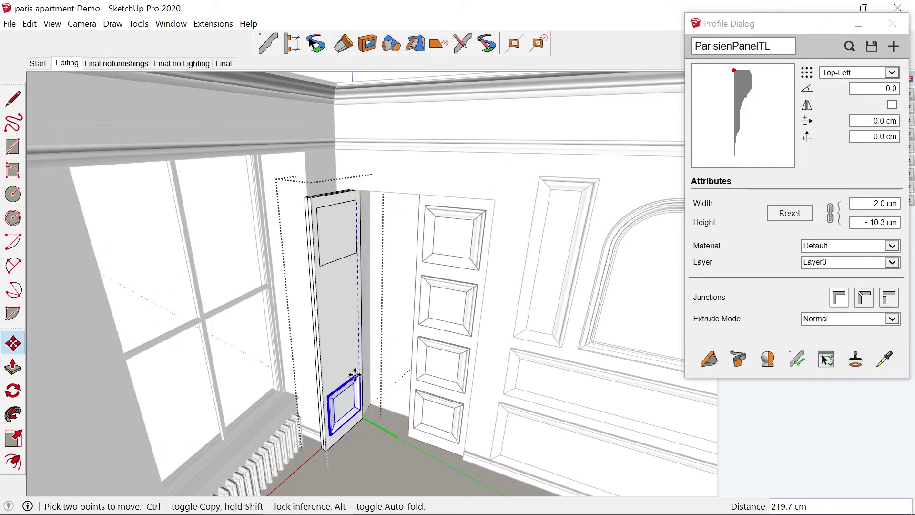
key(ctrl)
click(357, 376)
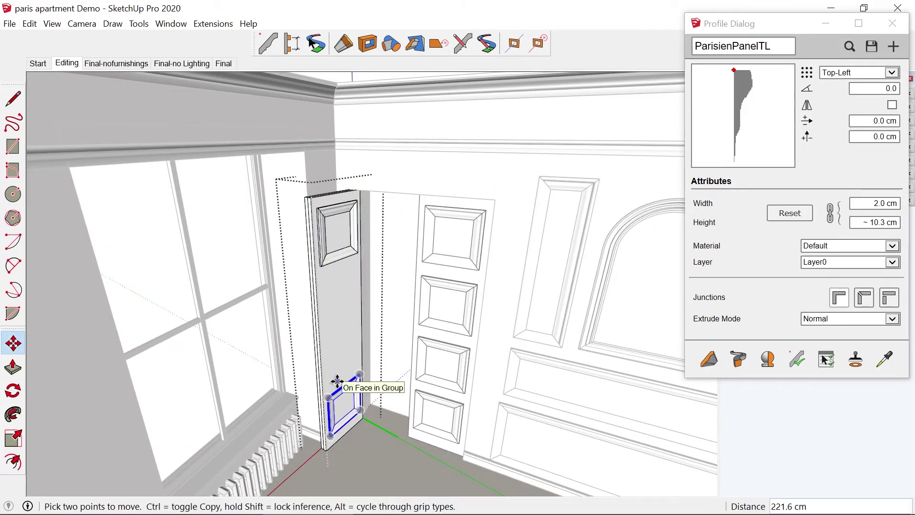
text(/3)
key(space)
middle_drag(337, 382, 455, 300)
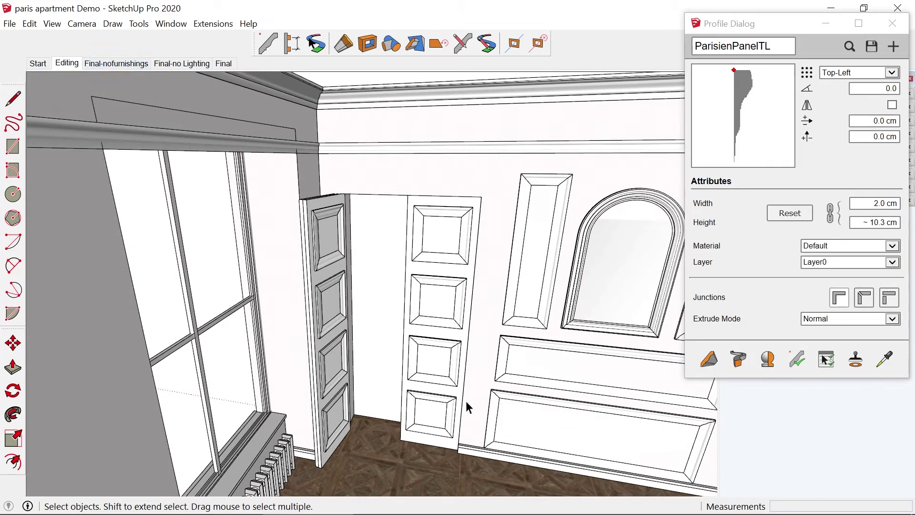
- Face the panelled wall and switch to the Final-nofurnishings scene
shift+middle_drag(450, 391, 380, 293)
click(123, 68)
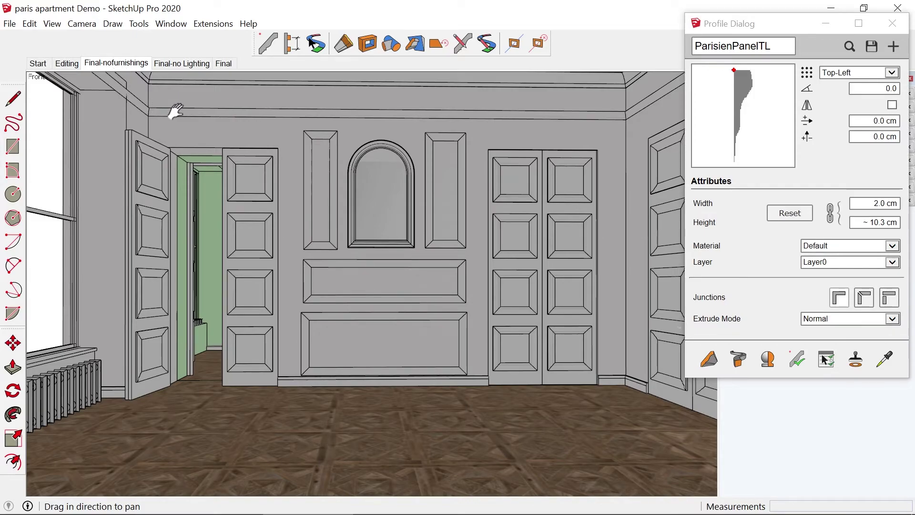
- Switch to the Final-no Lighting scene with sofa, armchairs, coffee table and plants
click(179, 67)
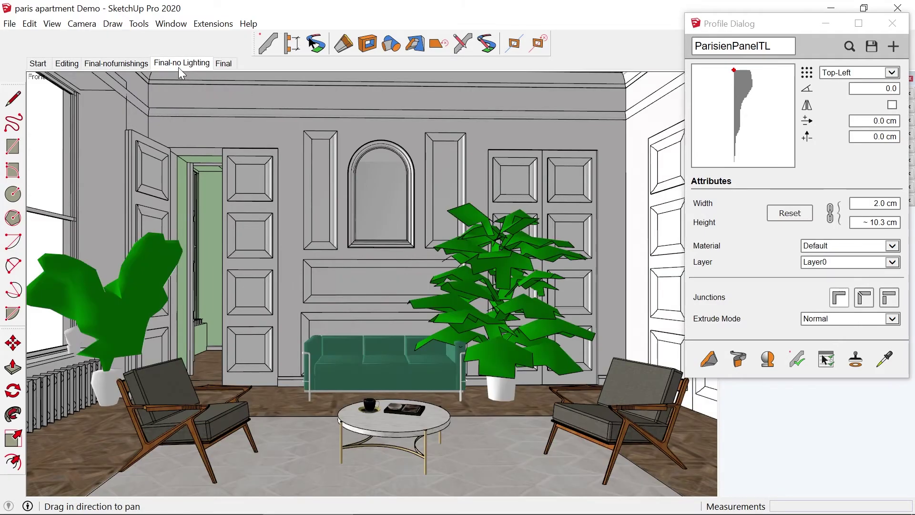